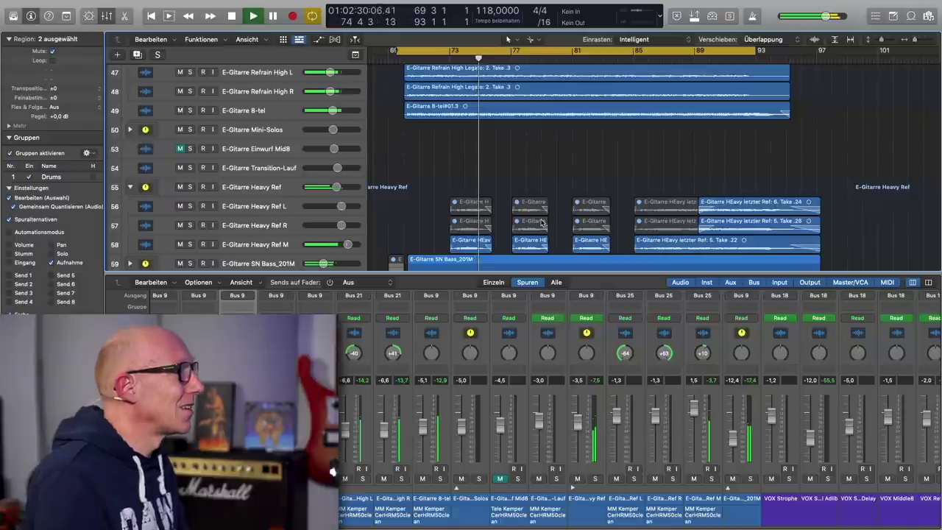
Stop playback, solo the E-Gitarre Brat L and Brat R tracks, and play them from around bar 70
scroll(444, 172, "up", 2)
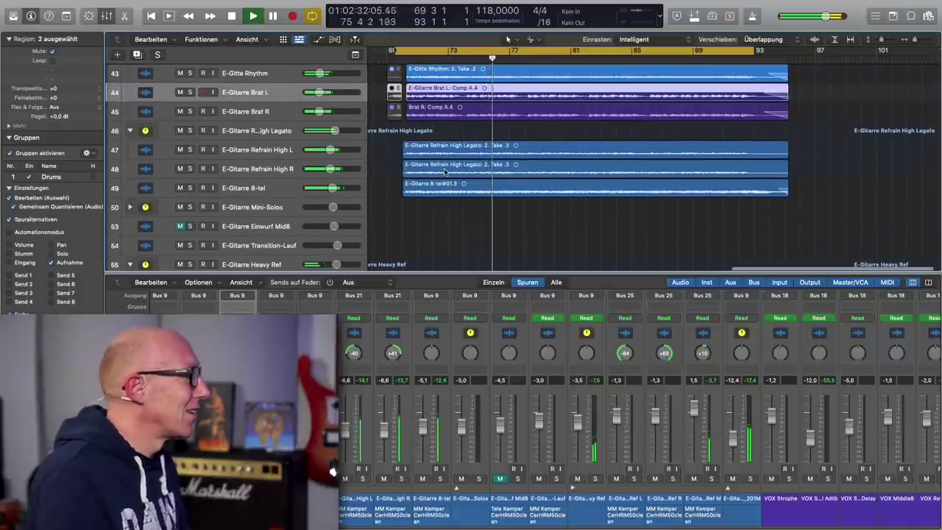
scroll(444, 169, "up", 3)
scroll(444, 169, "up", 2)
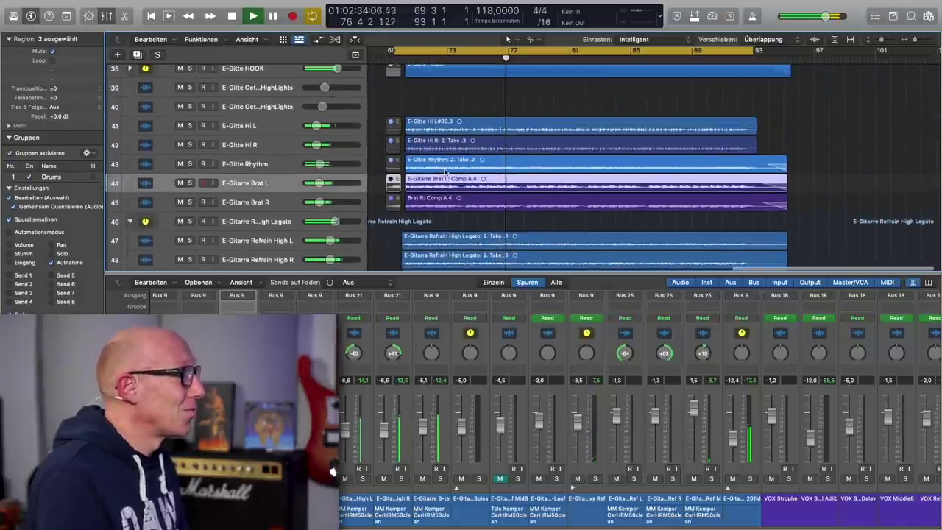
scroll(445, 172, "down", 1)
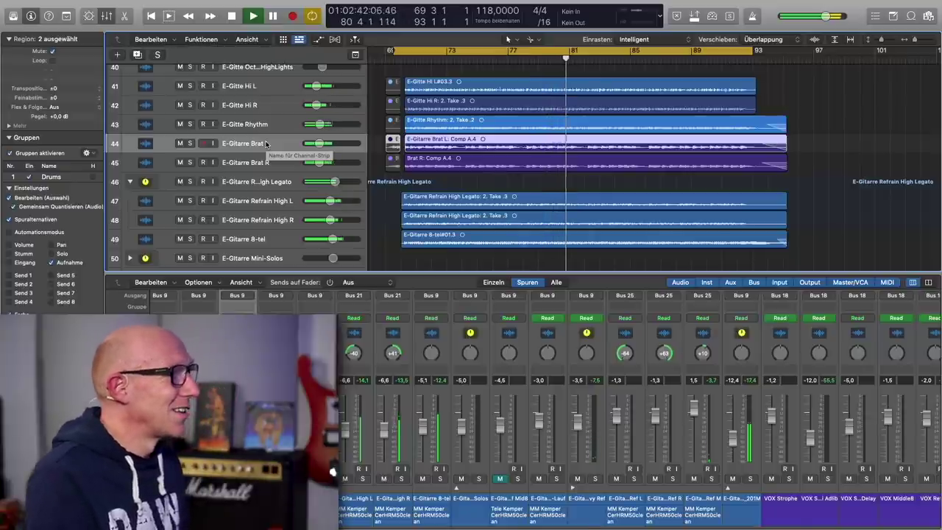
key("space")
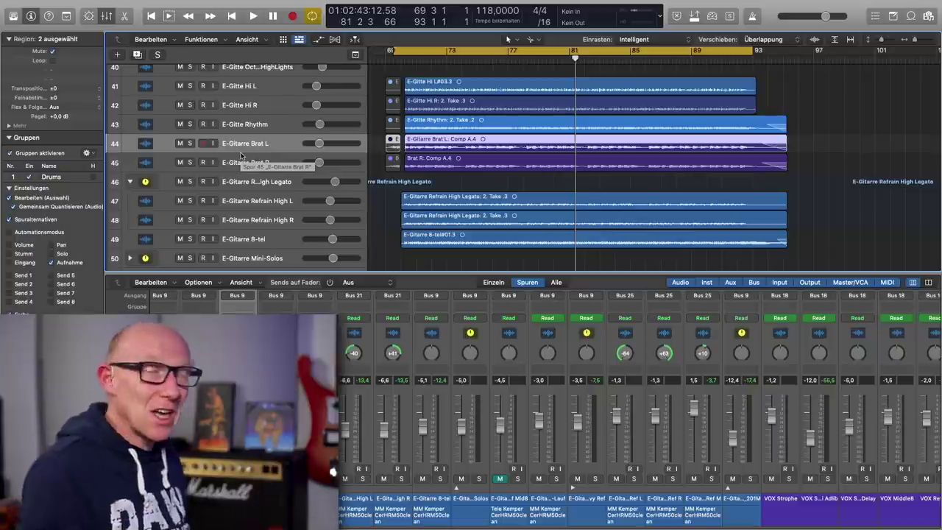
left_click(190, 160)
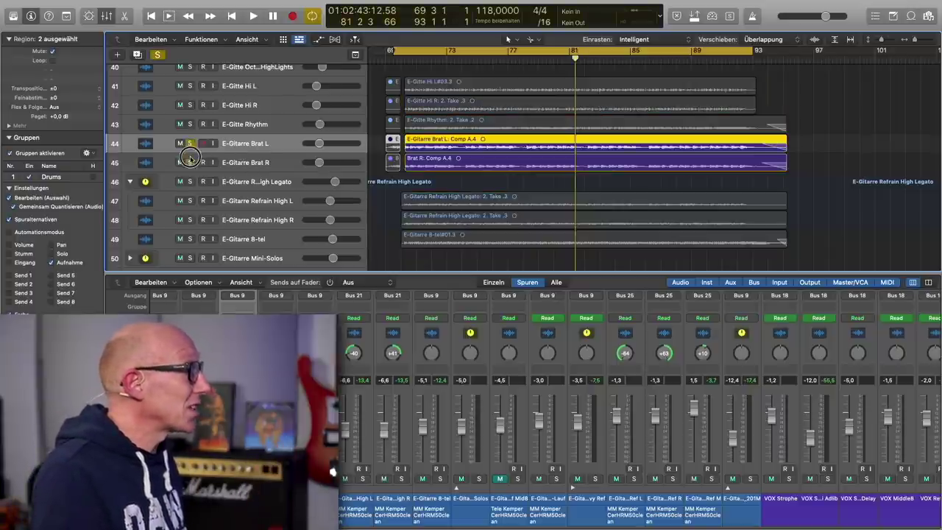
left_click(404, 58)
key("space")
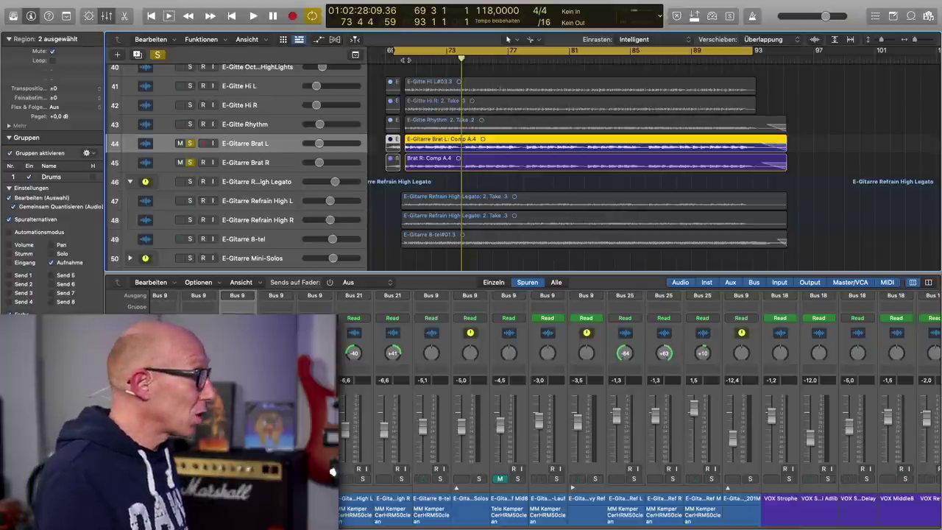
Switch the solo to only the E-Gitarre Refrain High L and Refrain High R tracks and play them
left_click(190, 201, "alt")
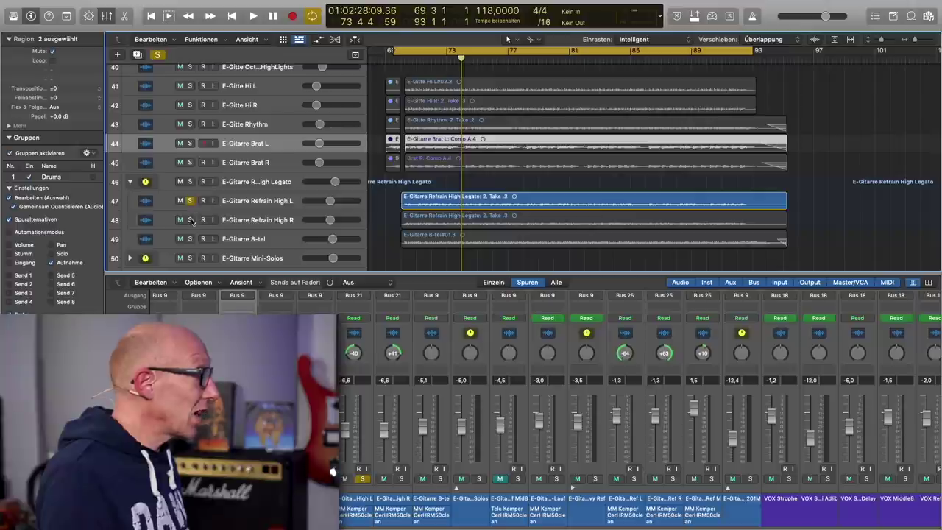
left_click(190, 220)
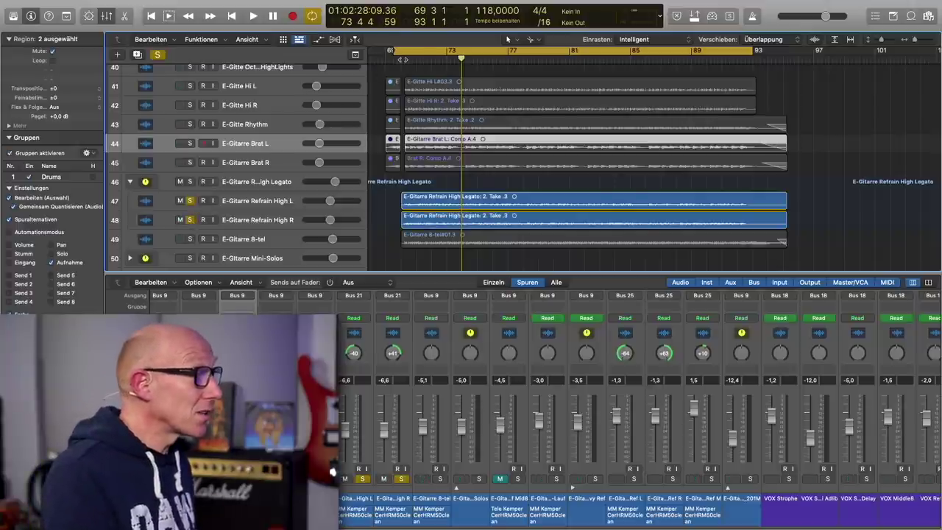
key("space")
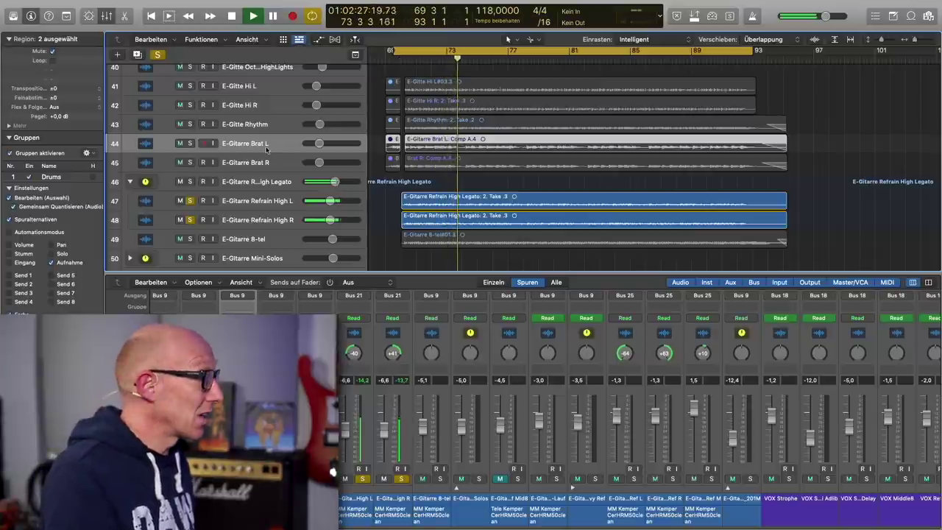
Add the E-Gitarre Brat L and Brat R tracks to the solo during playback, listen to all four guitars, and stop
left_click(190, 144)
left_click(190, 163)
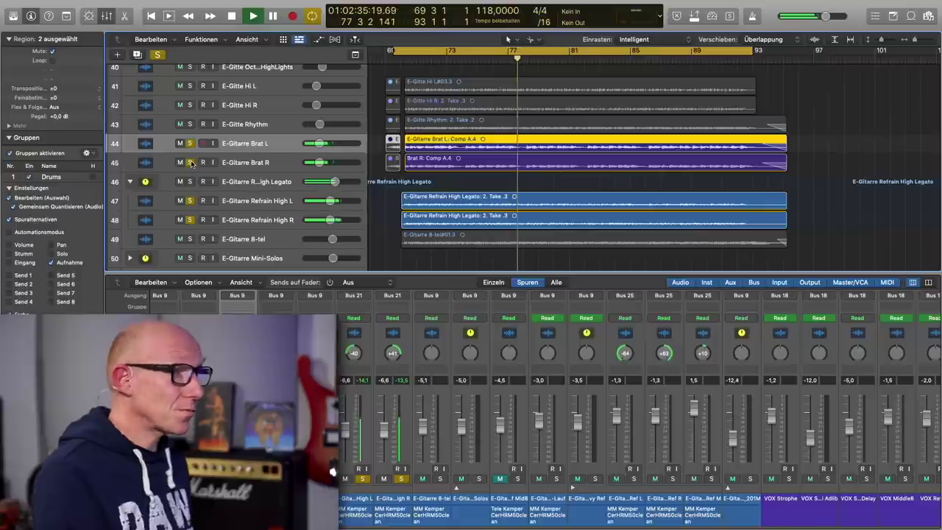
key("space")
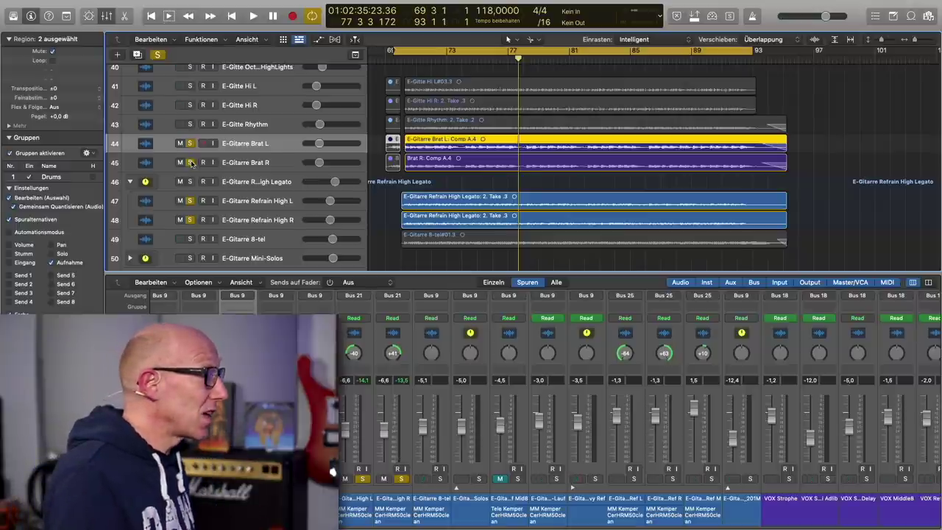
Replace the Brat and Refrain High solos with E-Gitte Hi L and Hi R and play that pair
left_click(196, 146)
left_click(190, 163)
left_click(189, 202)
left_click(190, 219)
scroll(350, 125, "up", 2)
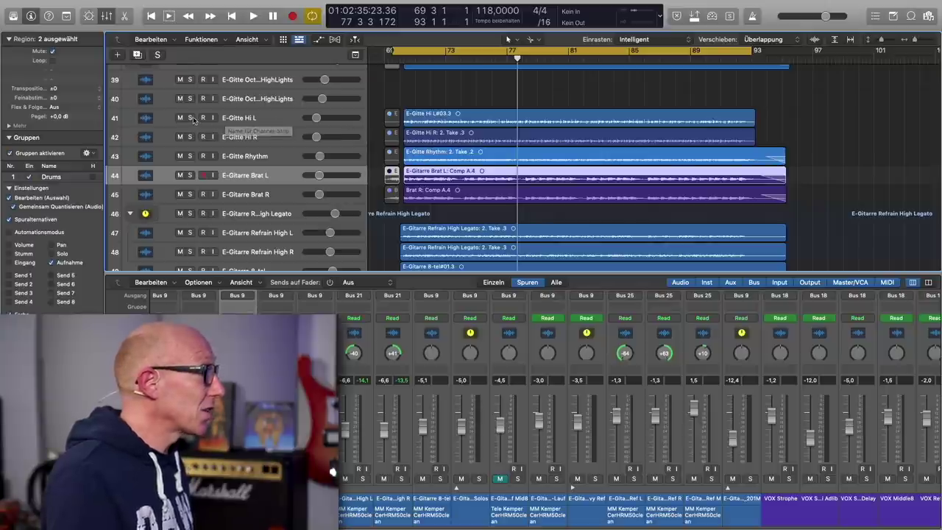
left_click_drag(190, 118, 191, 136)
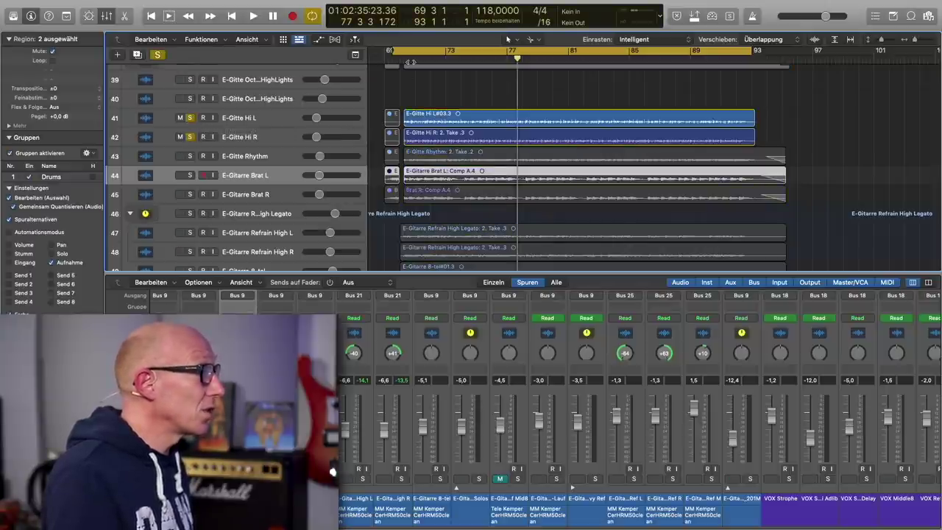
key("space")
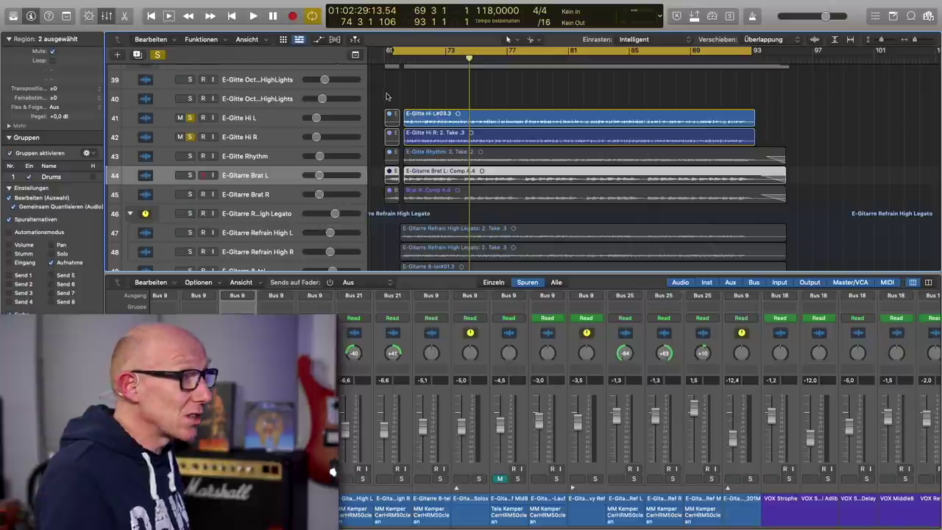
Solo only the E-Gitte L and E-Gitte R tracks and play them from around bar 70
scroll(386, 96, "up", 4)
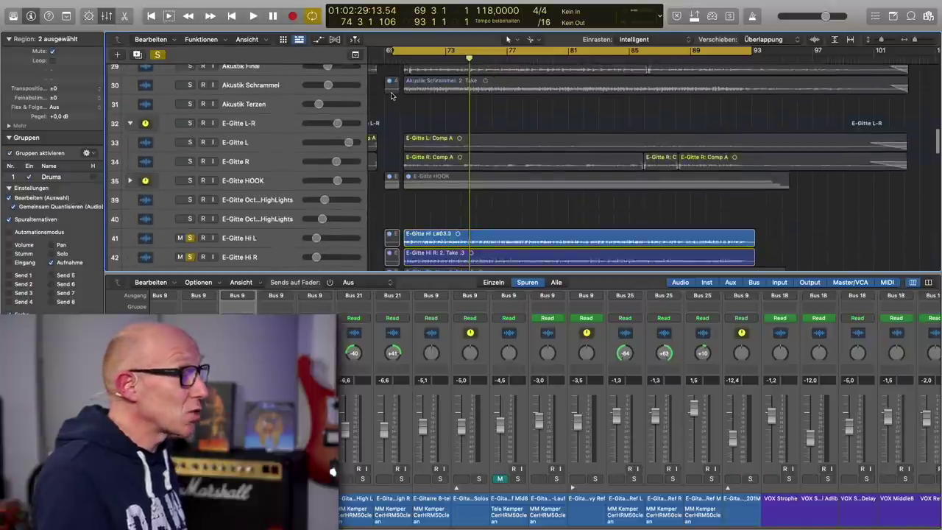
left_click(189, 144)
left_click(190, 164)
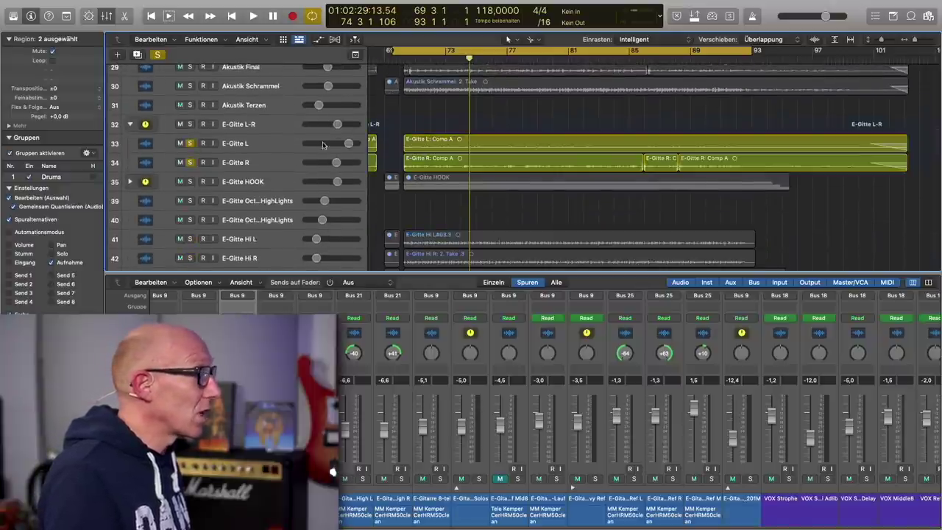
left_click(409, 62)
key("space")
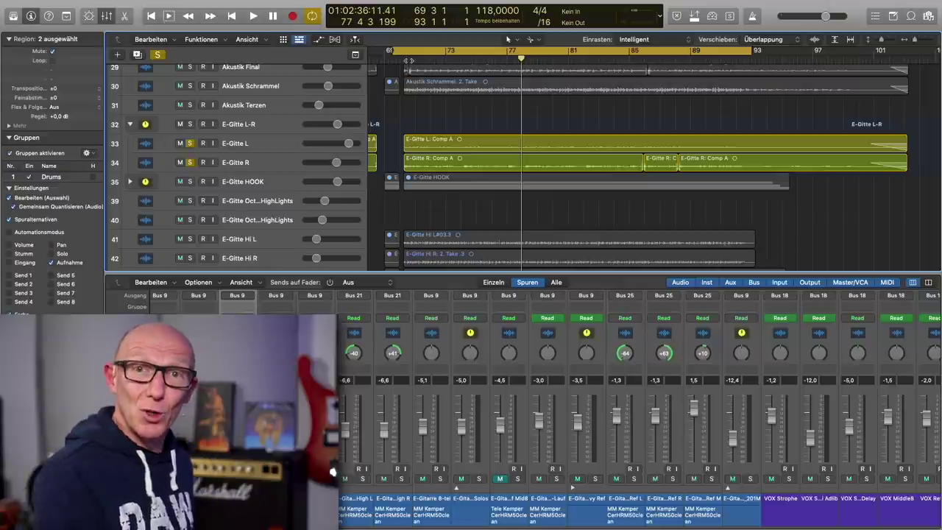
Clear all solos and unmute the eight muted regions before bar 89 on the E-Gitarre Heavy Ref L and R tracks
scroll(442, 192, "down", 10)
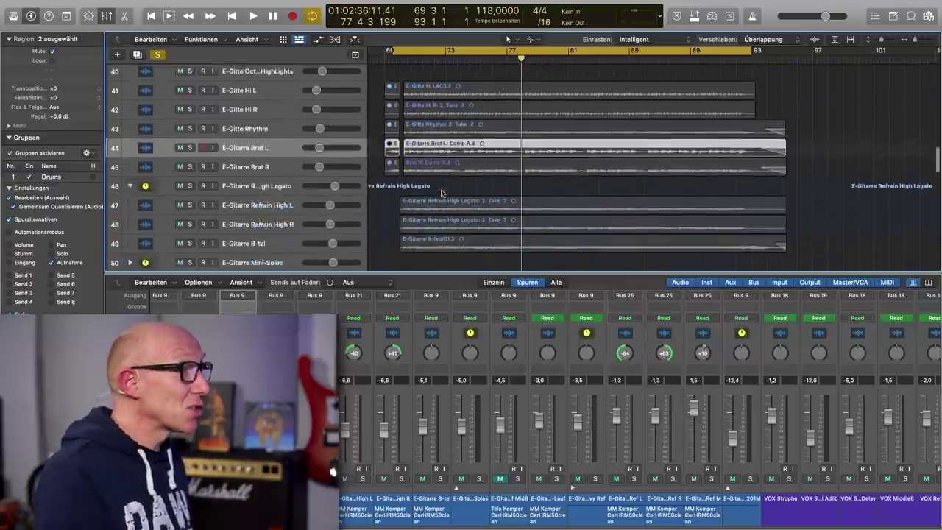
left_click(159, 55)
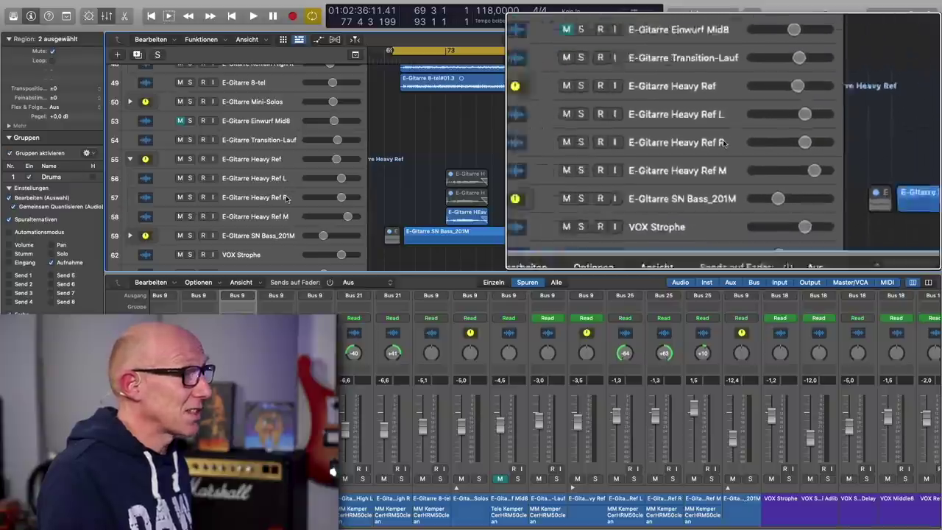
left_click_drag(413, 175, 639, 199)
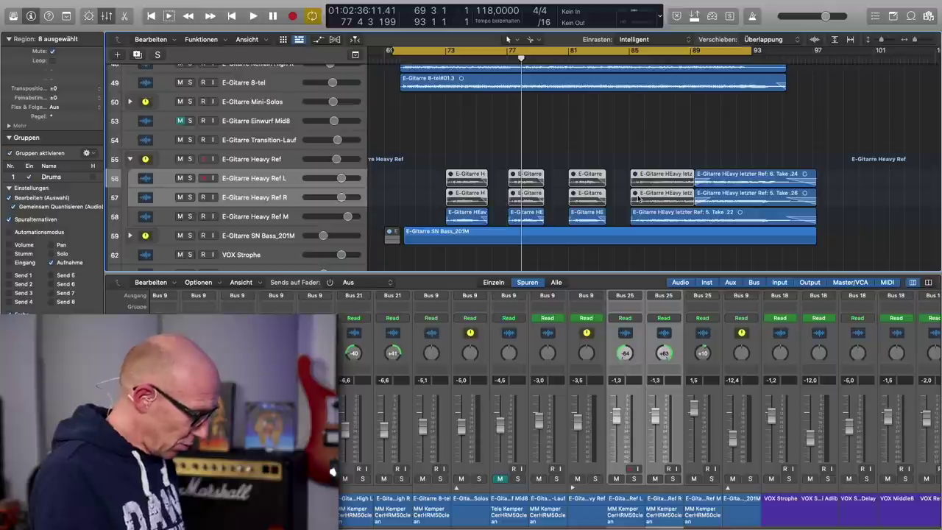
key("ctrl+m")
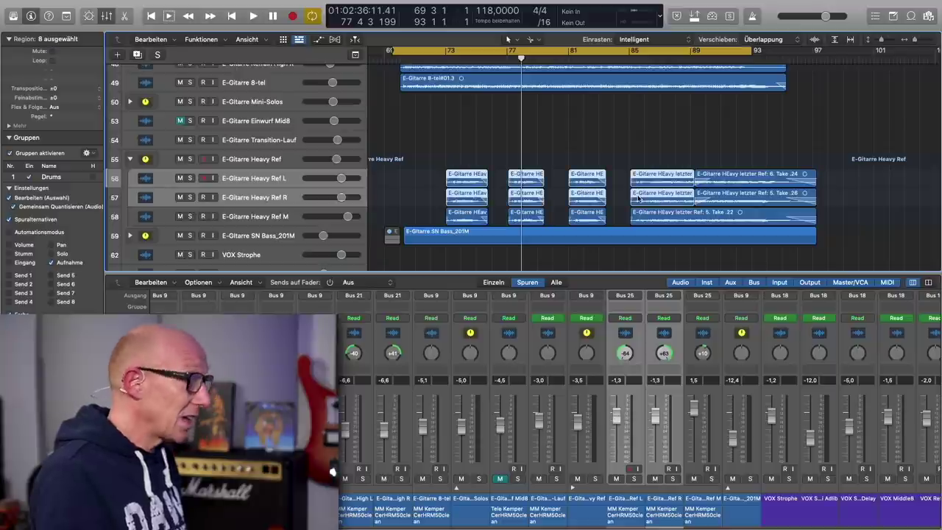
Solo the E-Gitarre Heavy Ref L and R tracks, play them from bar 73, and stop
left_click(189, 178)
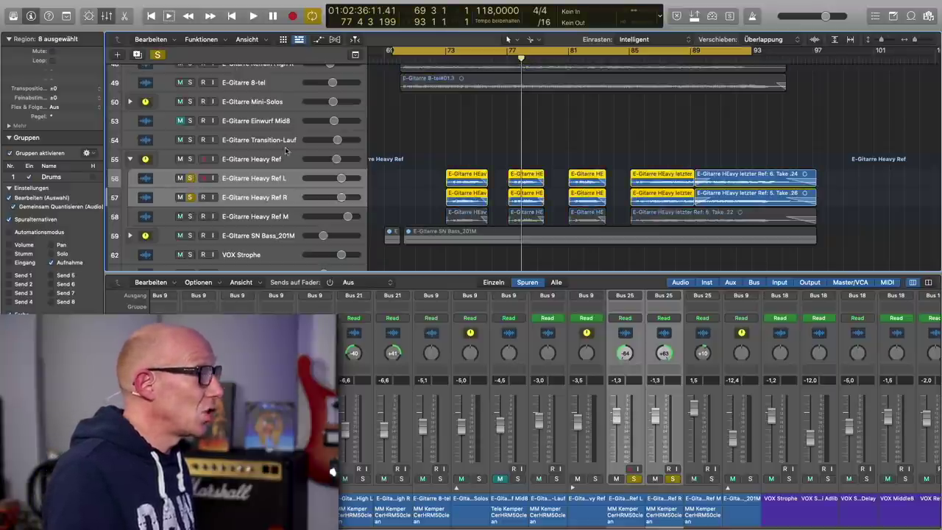
double_click(452, 60)
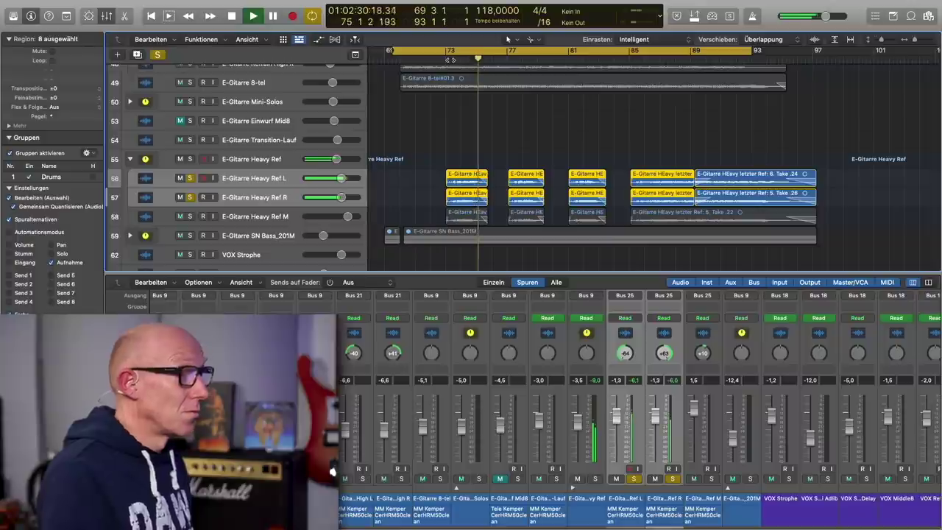
key("space")
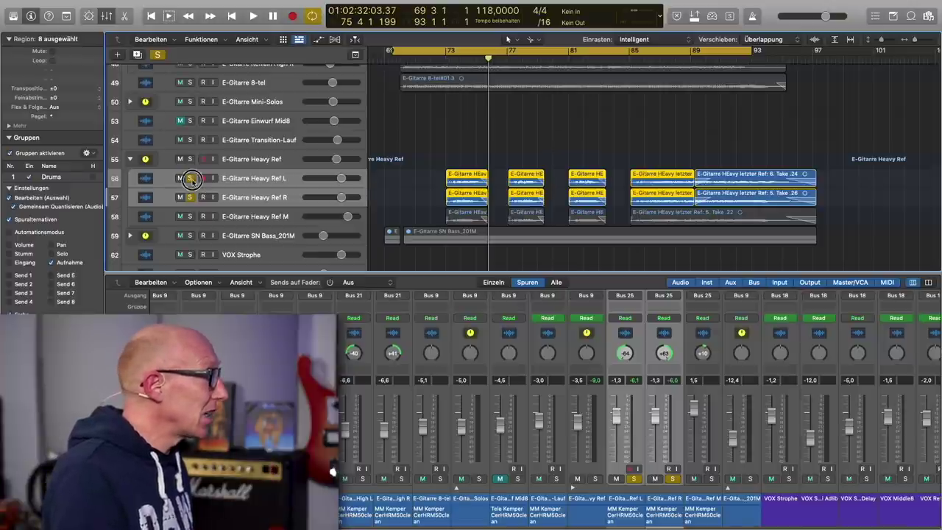
Take the E-Gitarre Heavy Ref L and R tracks out of solo and mute the Heavy Ref M track
left_click(190, 179)
left_click(189, 196)
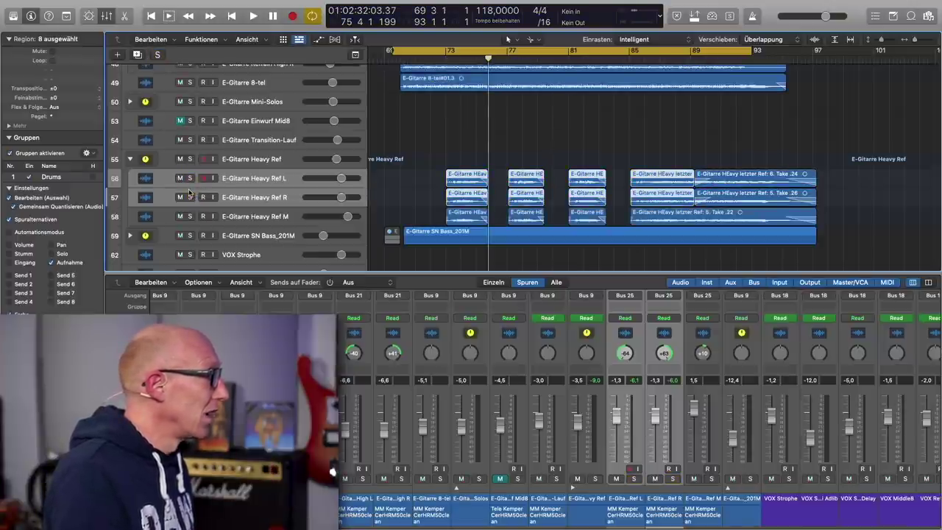
left_click(180, 216)
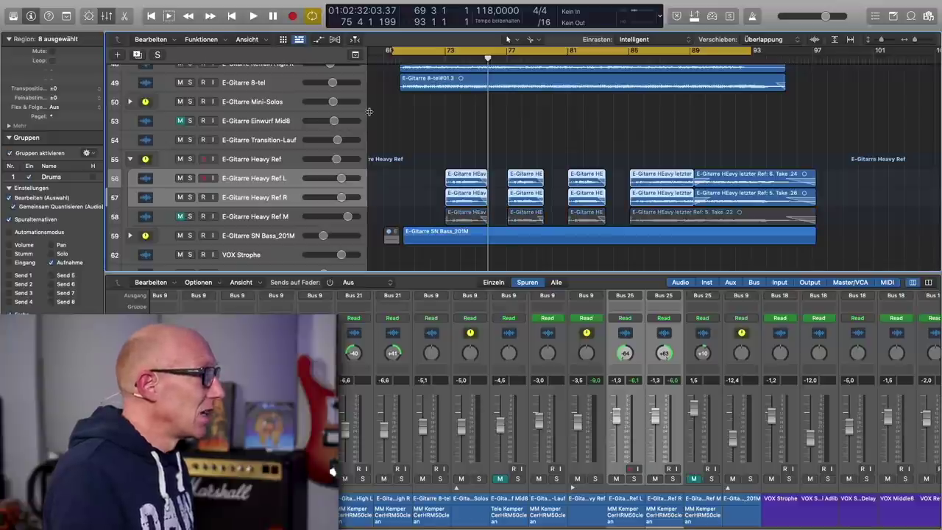
Play the full mix from about bar 72 with the doubled Heavy Ref L and R guitars, then stop
left_click(435, 59)
key("space")
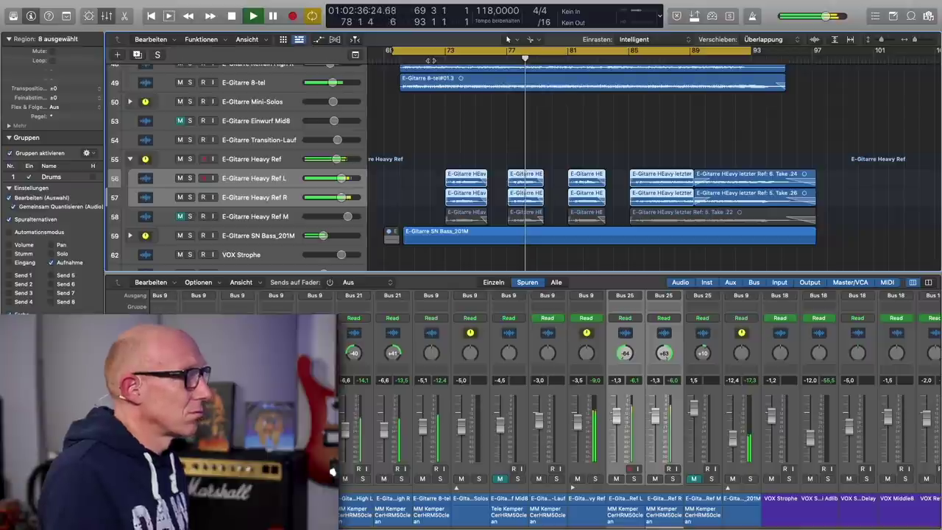
key("space")
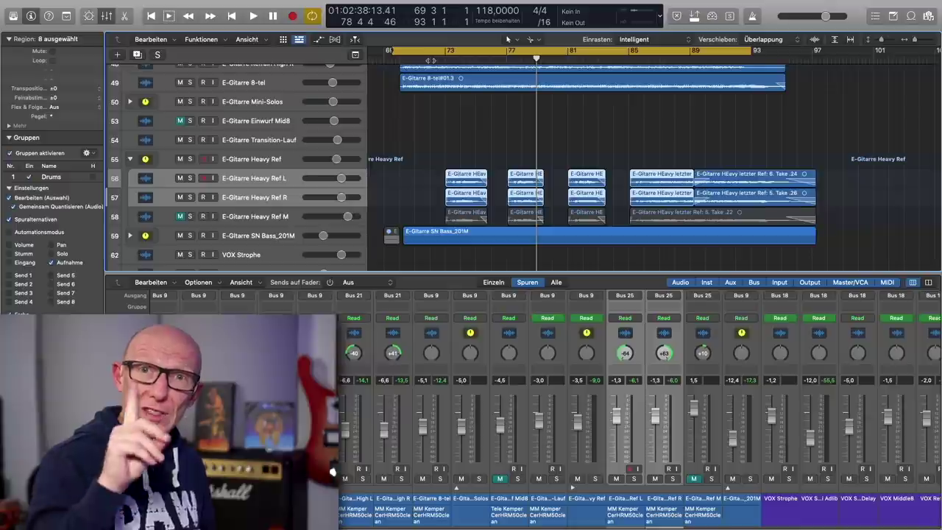
Mute the eight Heavy Ref L and R regions before bar 89 and unmute the E-Gitarre Heavy Ref M track
left_click_drag(444, 180, 643, 197)
key("ctrl+m")
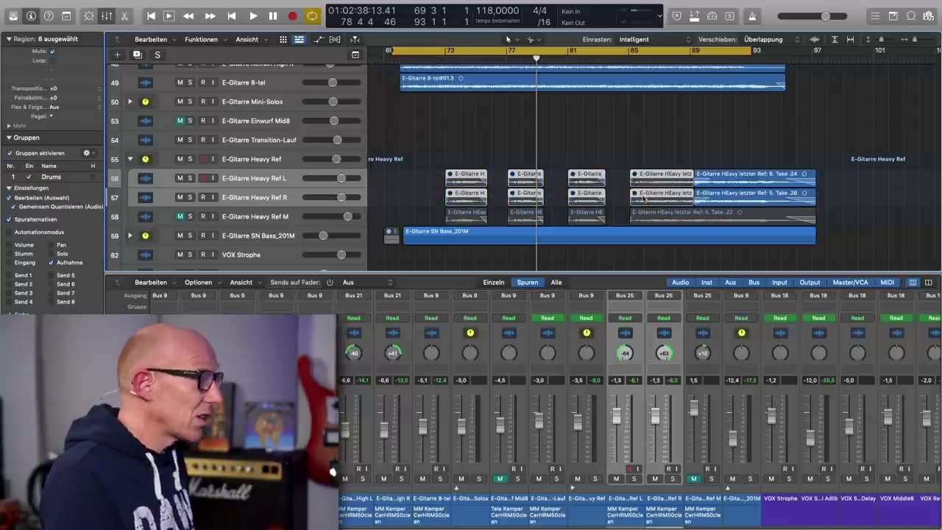
left_click(271, 216)
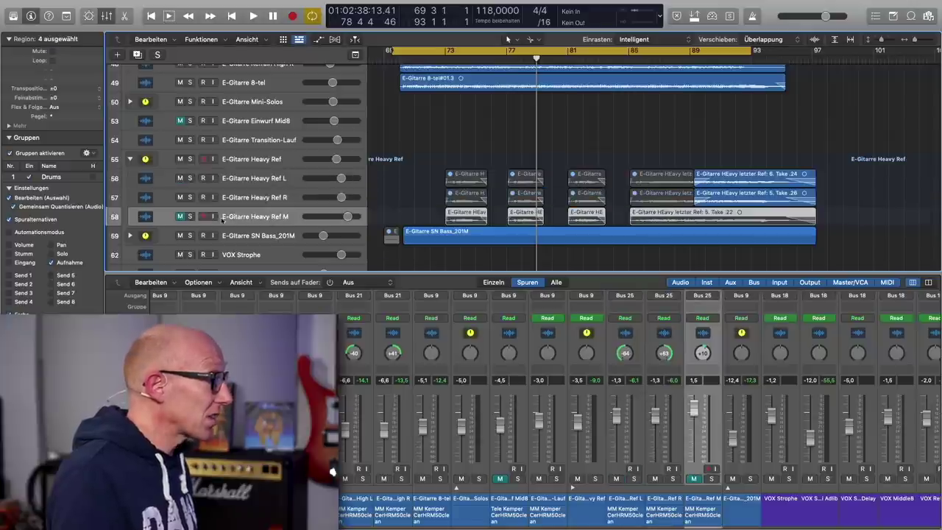
left_click(182, 216)
left_click_drag(178, 182, 181, 197)
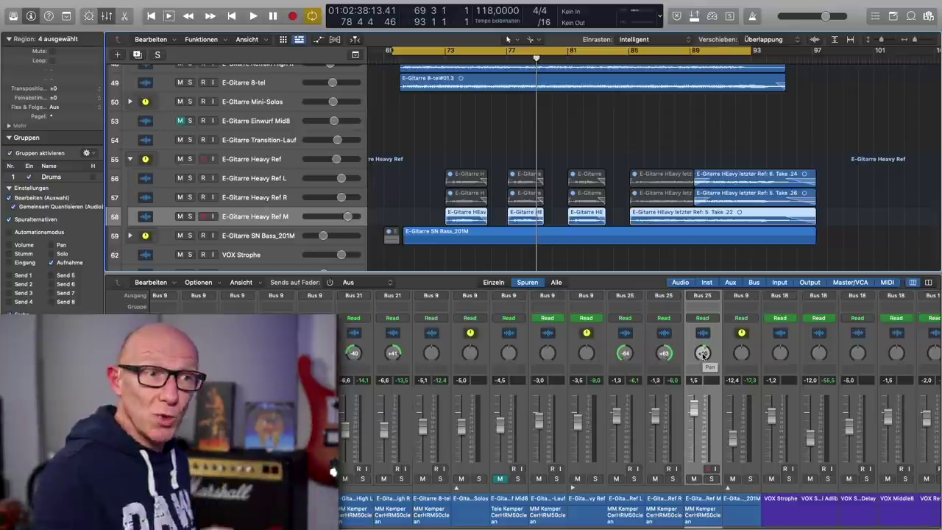
Play the full mix from about bar 72 with only the single Heavy Ref M guitar, then stop
left_click(433, 58)
key("space")
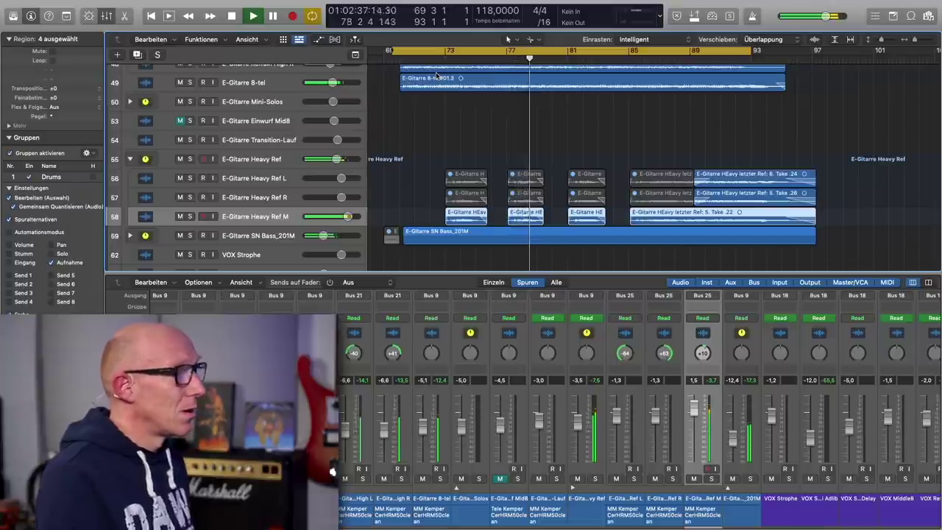
key("space")
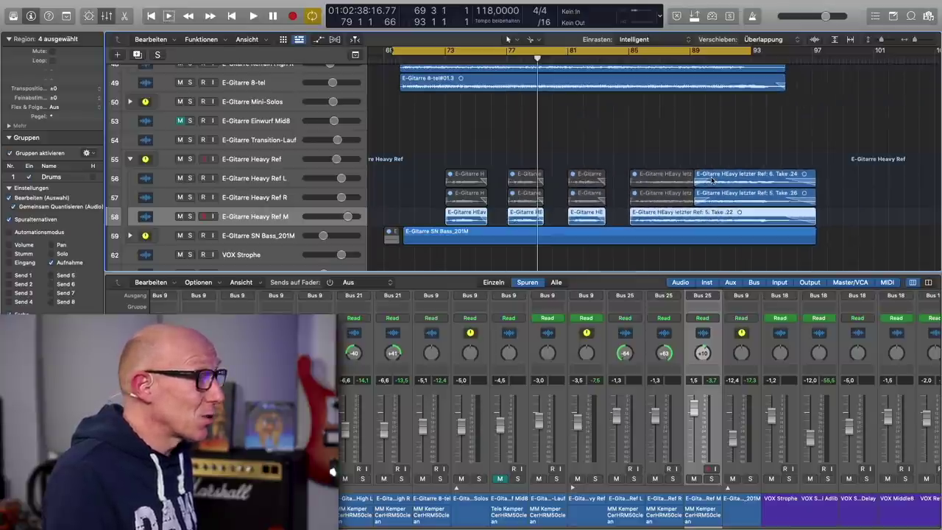
Solo the E-Gitarre Heavy Ref L and R tracks and play their final chorus regions from bar 89
left_click_drag(190, 179, 190, 198)
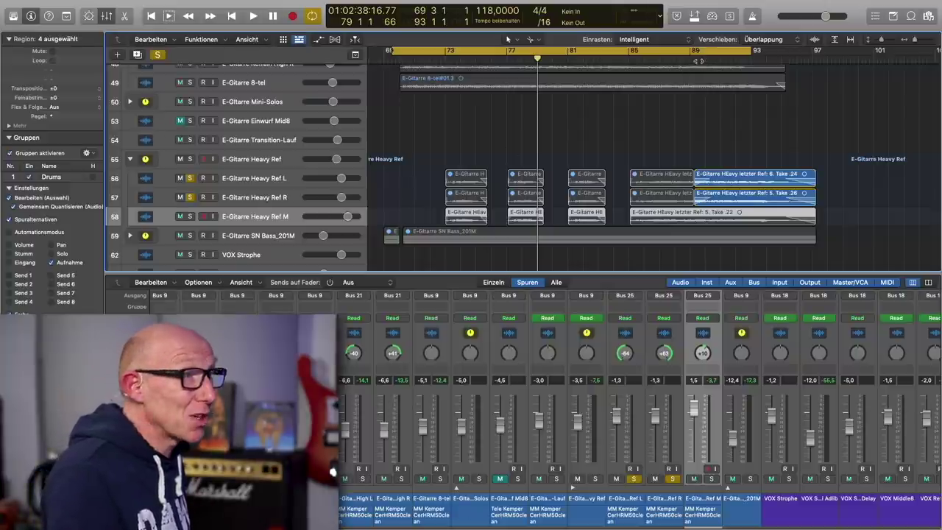
double_click(692, 57)
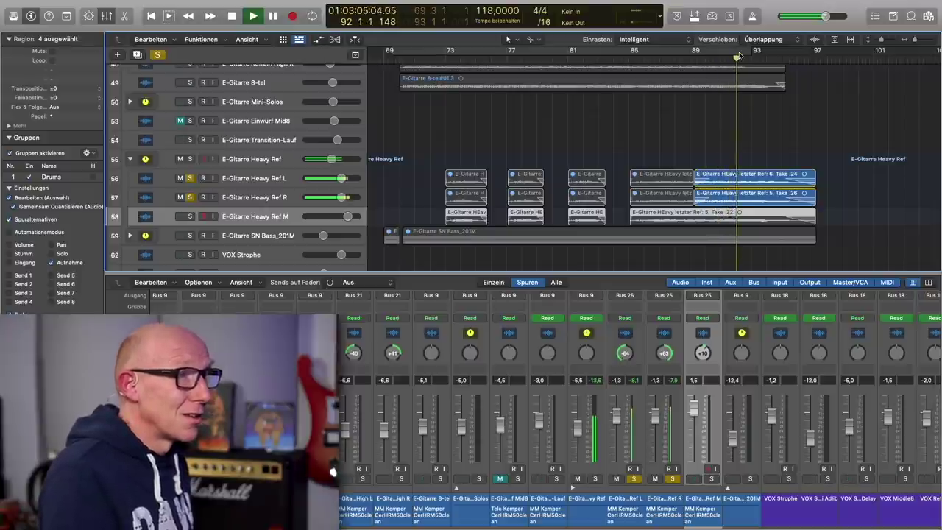
Stop playback, turn off all solos and play the full mix from about bar 85, then stop
key("space")
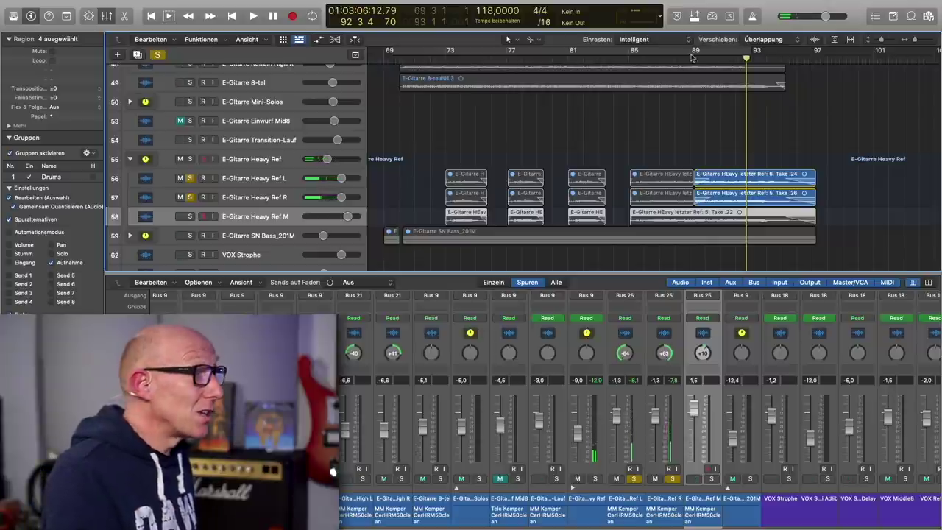
left_click(157, 56)
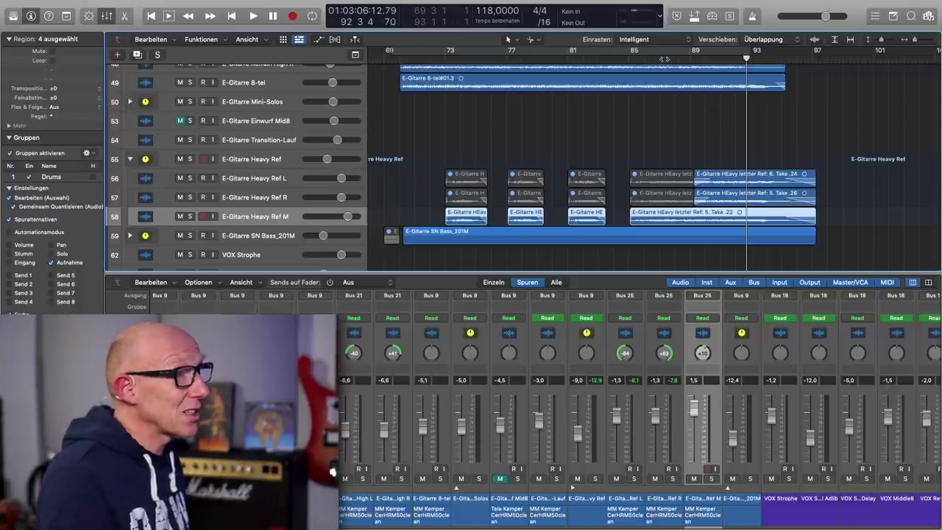
left_click(640, 60)
key("space")
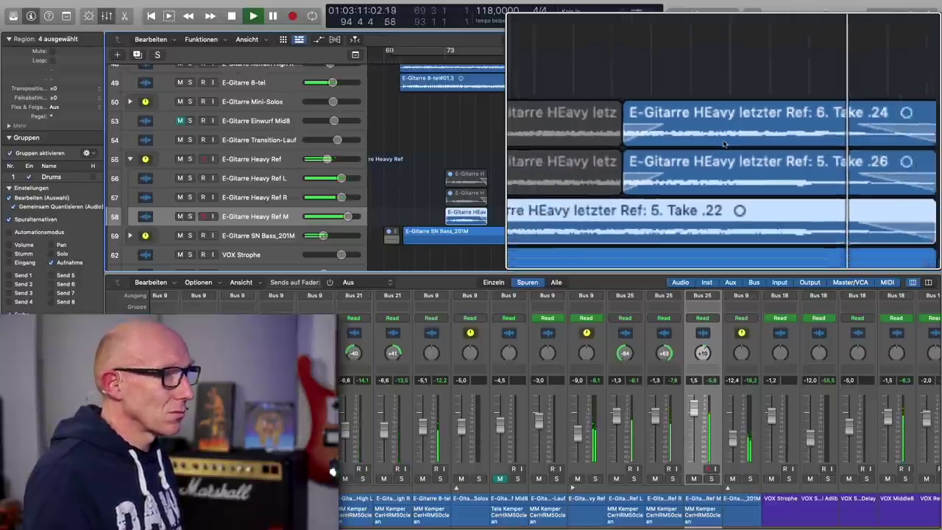
key("space")
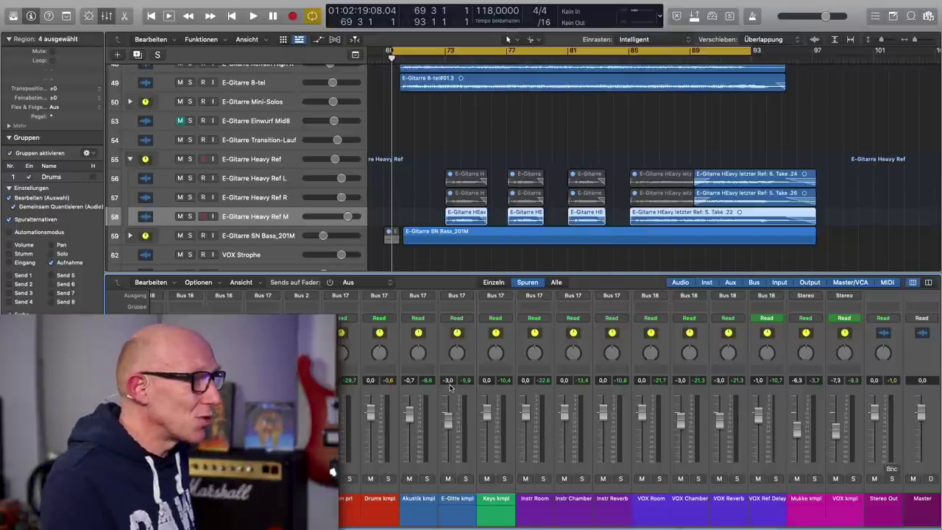
Play the full mix from bar 69 with the E-Gitte kmpl bus at 0.0 dB, then stop
scroll(450, 387, "left", 1)
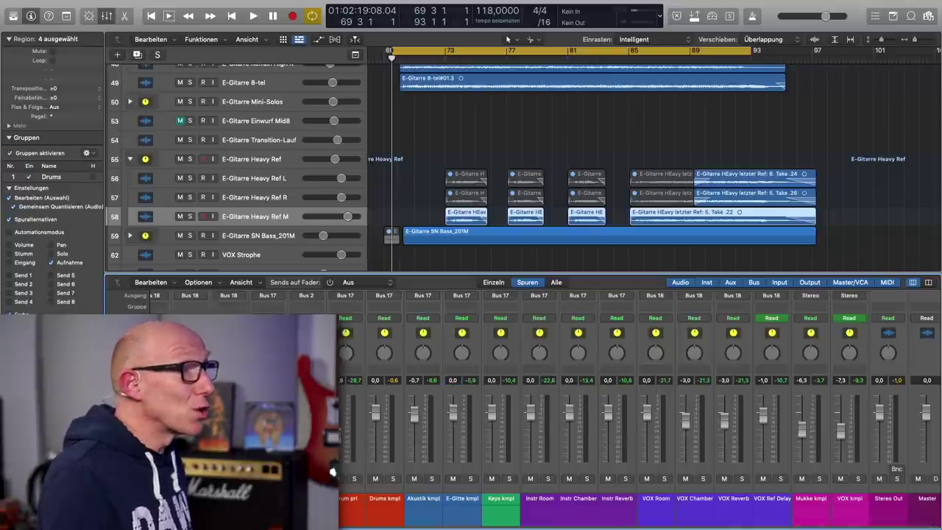
scroll(391, 118, "up", 2)
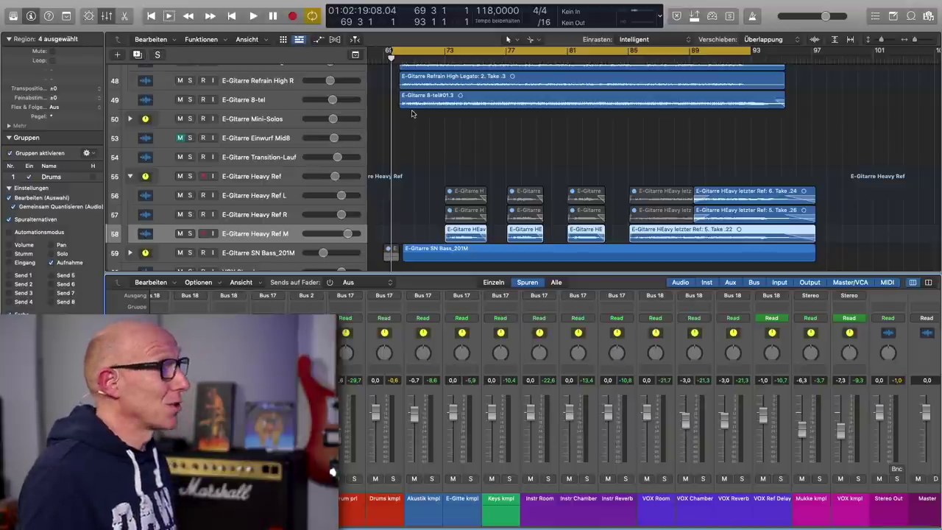
key("space")
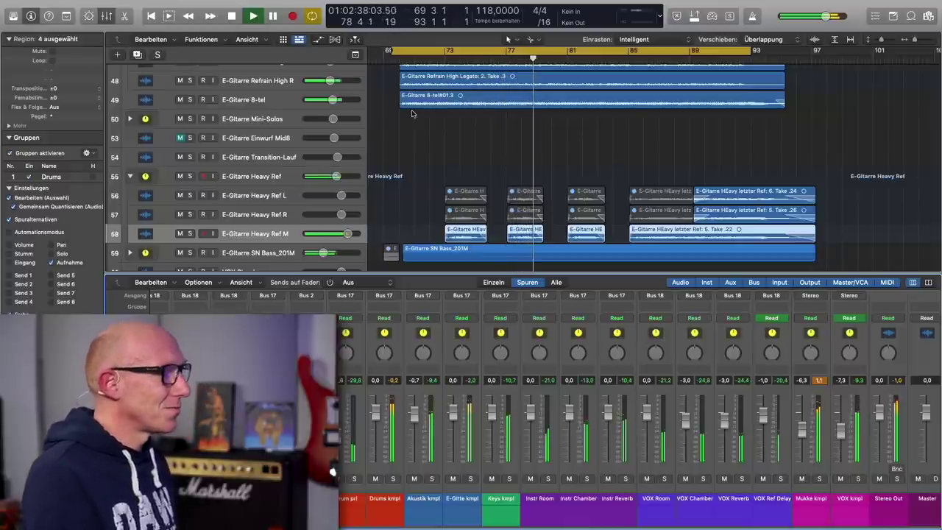
key("space")
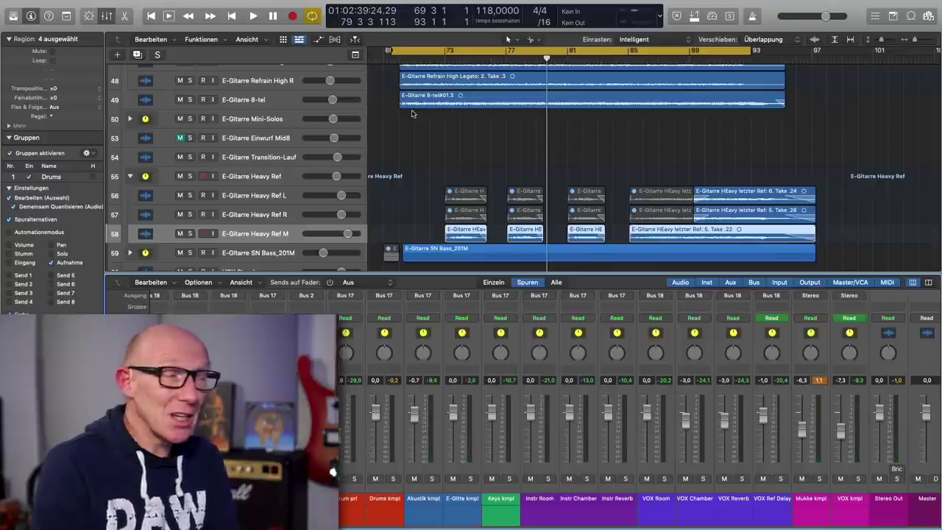
Set the E-Gitte kmpl bus level to -3 dB and play the mix from bar 69
double_click(454, 381)
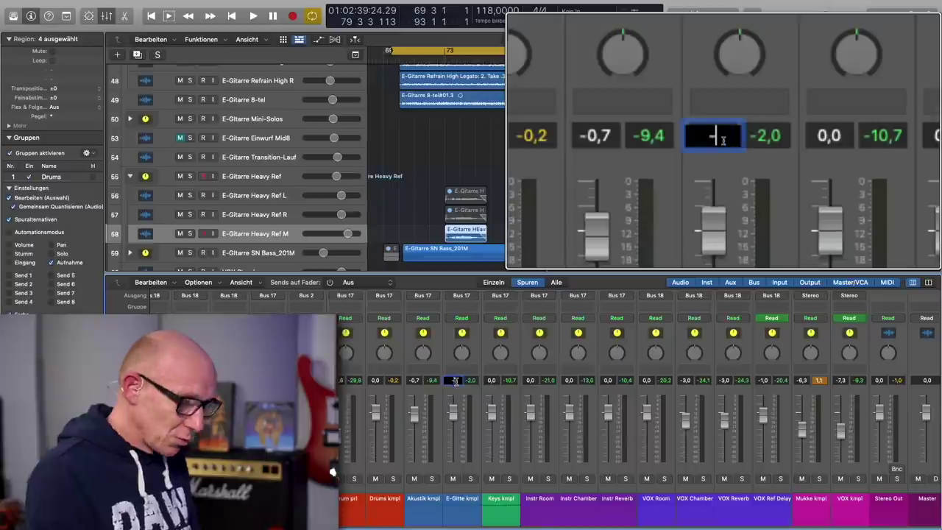
type("-3")
key("Return")
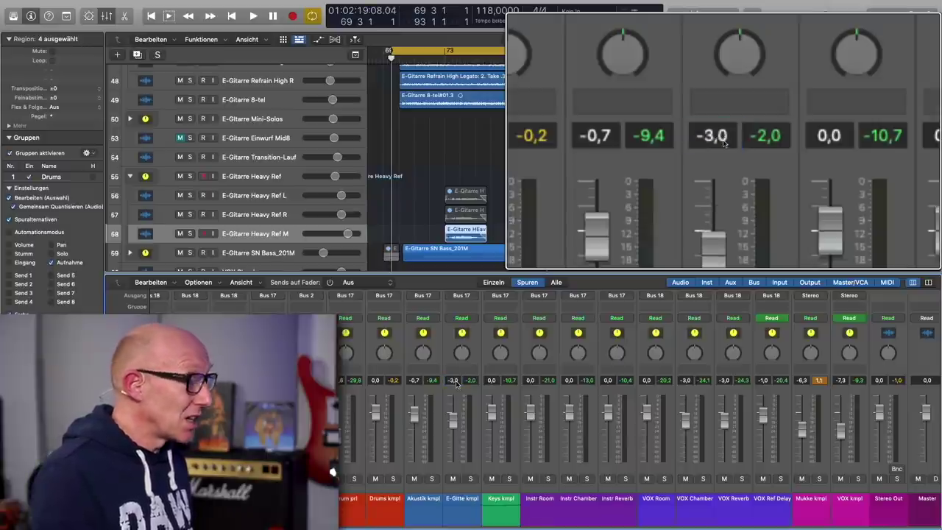
key("space")
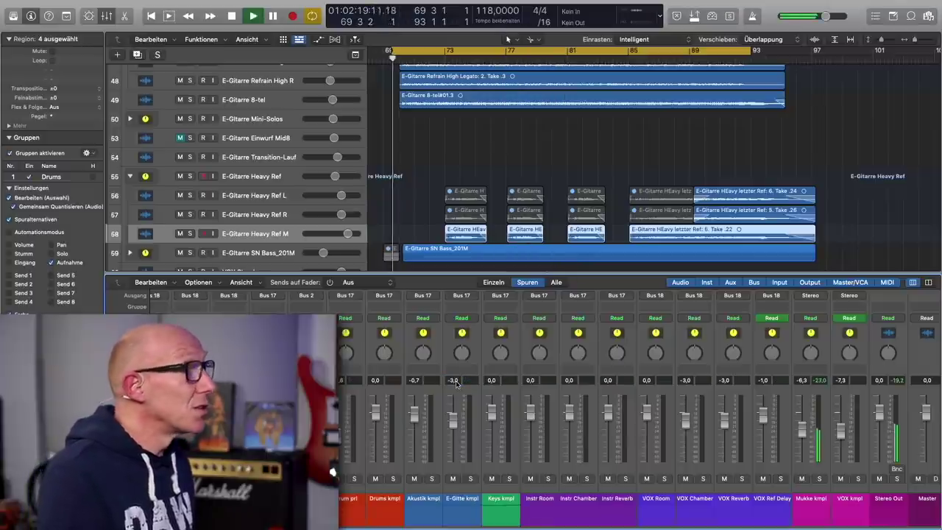
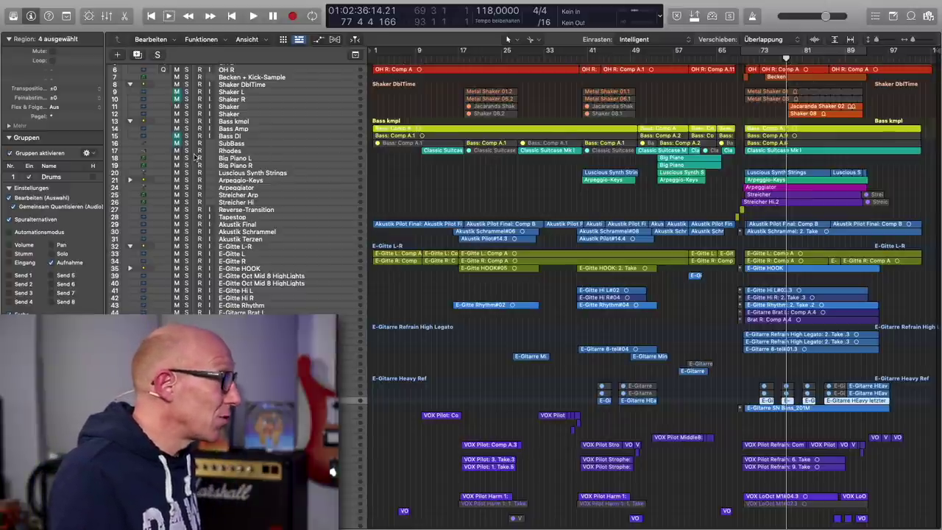
Play the soloed Rhodes track from about bar 9, then play the same passage in the full mix without the solo
left_click(187, 151)
left_click(416, 59)
key("space")
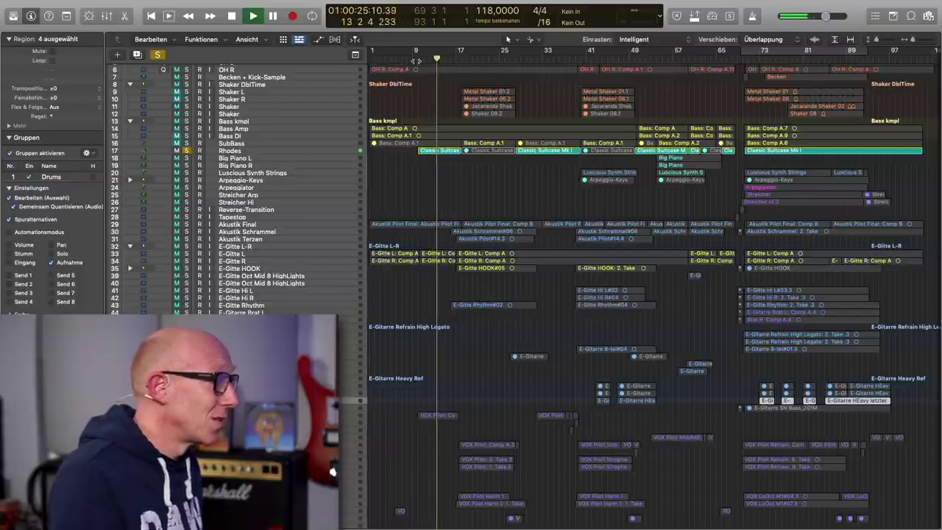
key("space")
left_click(187, 150)
left_click(187, 150)
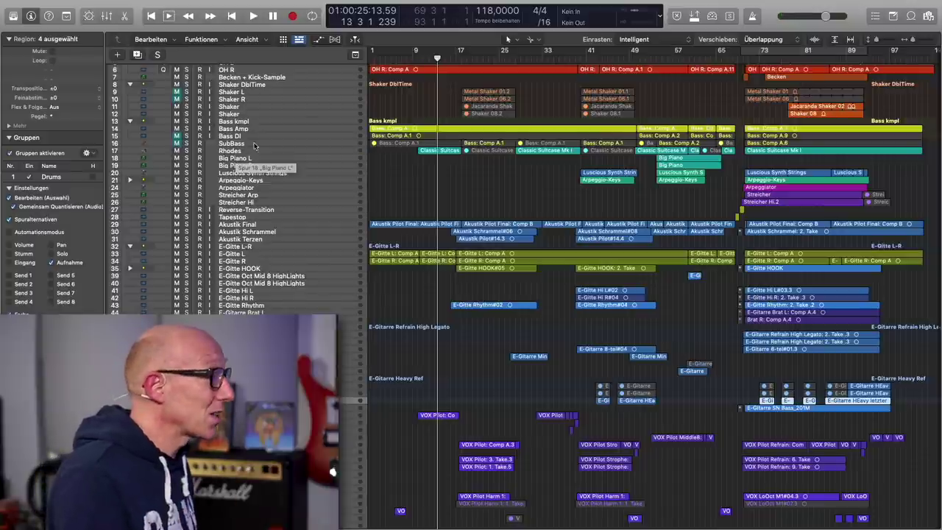
left_click(416, 59)
key("space")
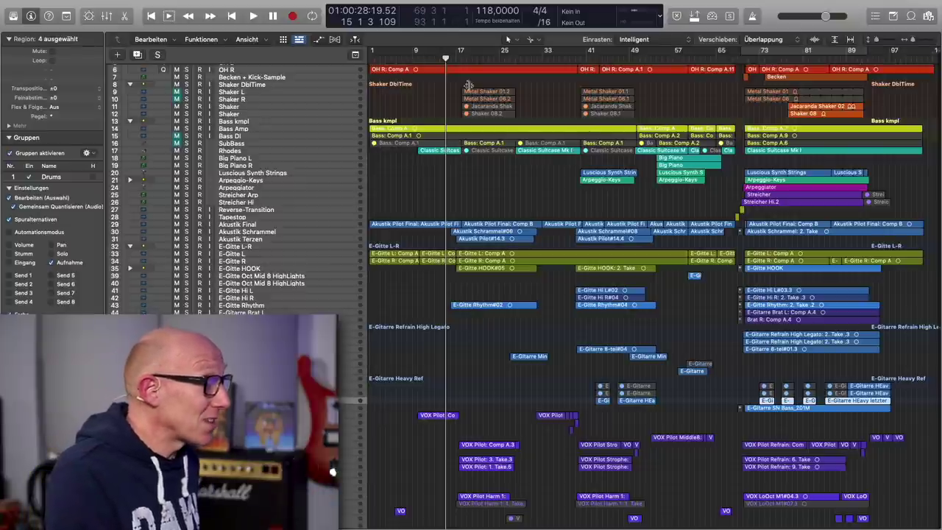
Set a cycle over bars 19 to 28, unmute the Rhodes region there and play the Rhodes track soloed
left_click_drag(468, 50, 527, 50)
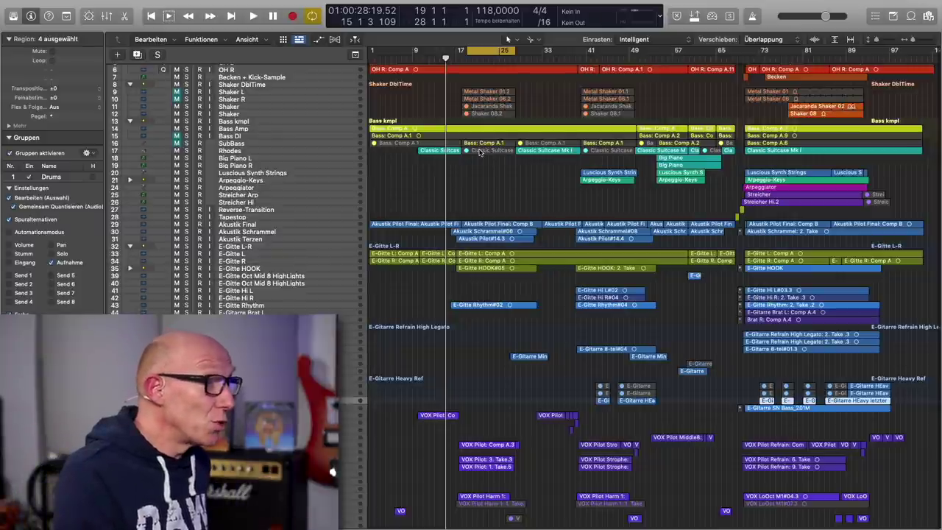
left_click(479, 152)
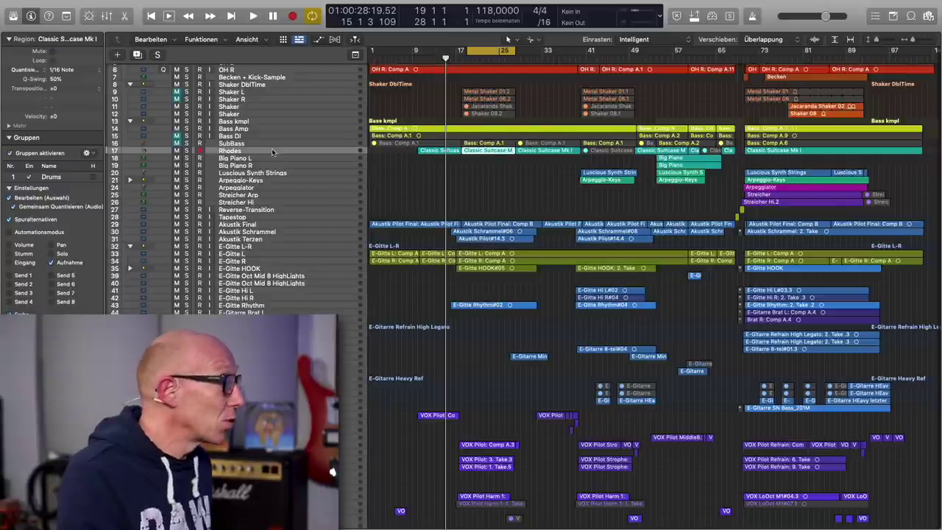
left_click(186, 151)
key("space")
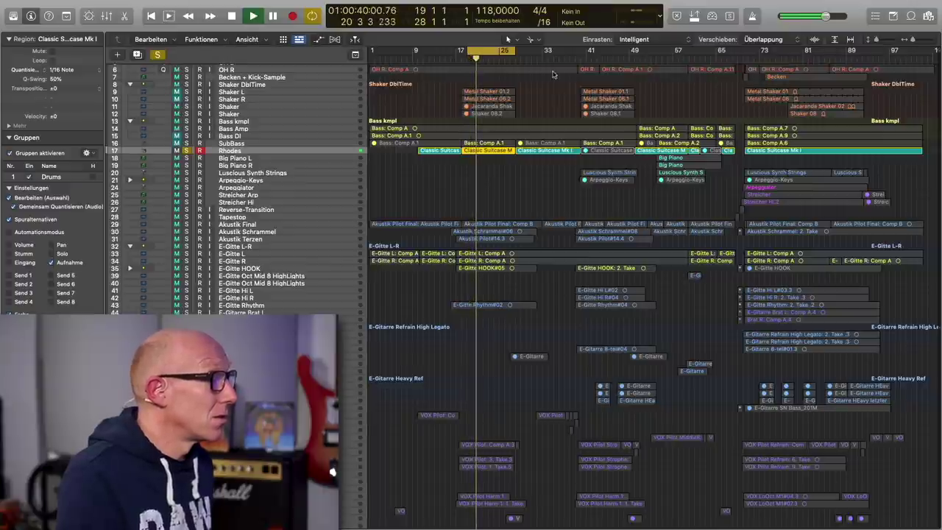
Extend the cycle start to bar 18, stop playback and turn off the Rhodes solo
left_click(463, 51)
left_click_drag(463, 51, 463, 53)
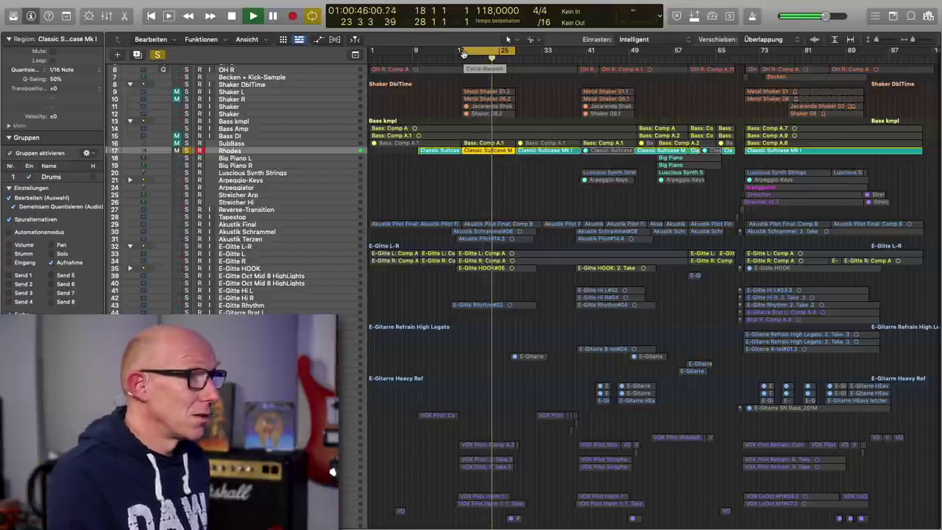
key("space")
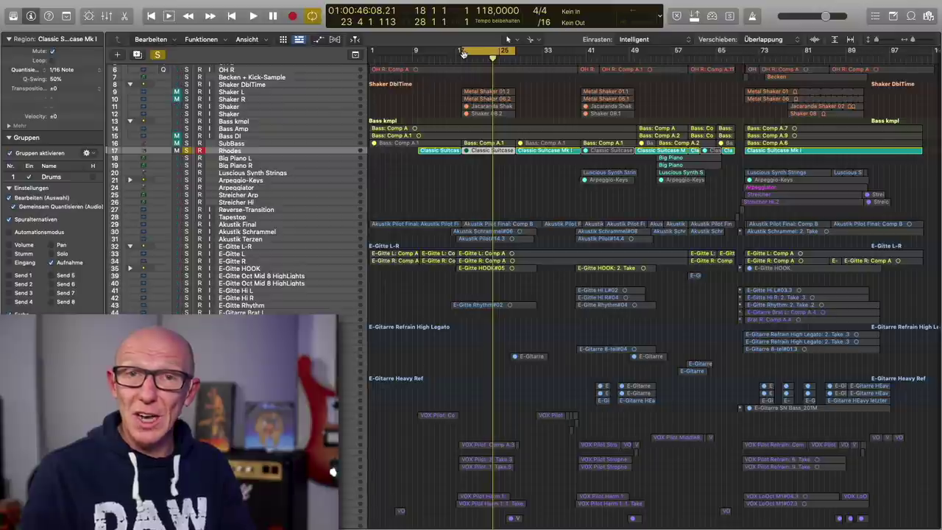
left_click(158, 54)
scroll(506, 172, "down", 3)
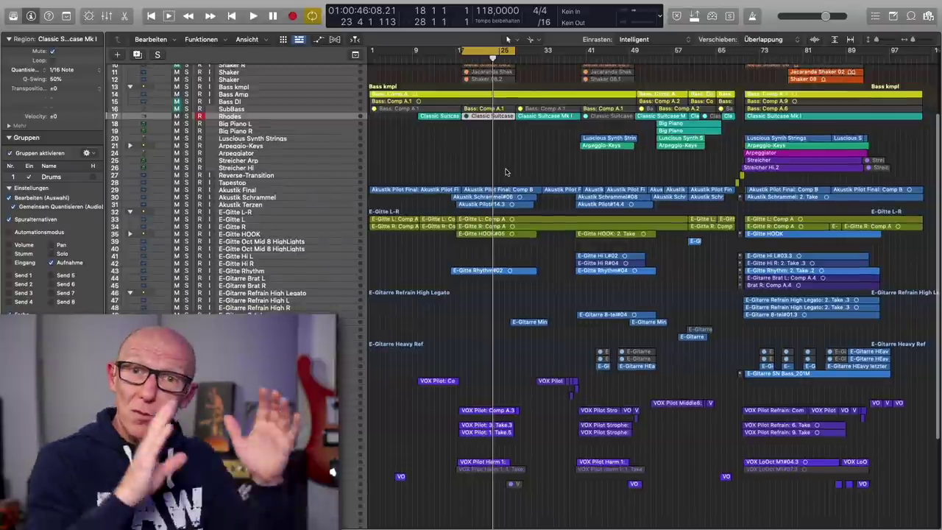
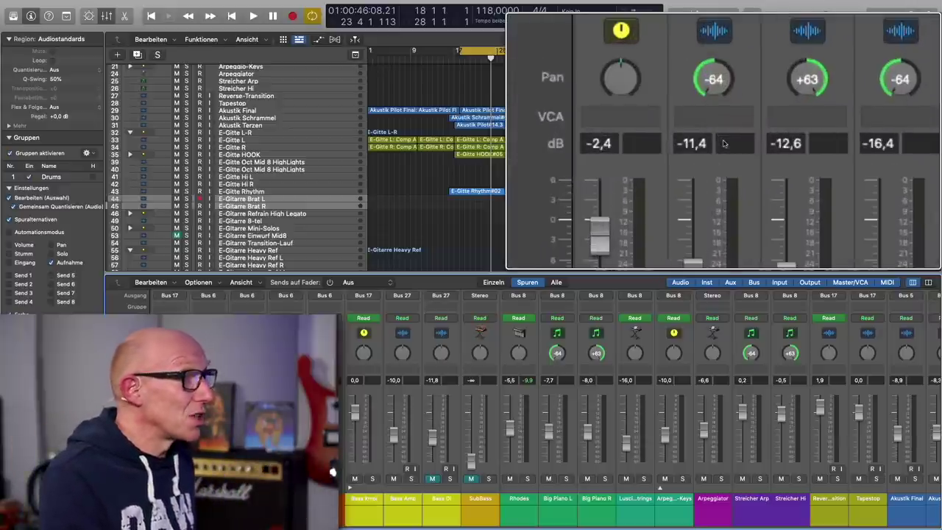
Examine the pan settings of the doubled left and right tracks across the mixer, from keys and guitars to vocals
scroll(640, 412, "right", 6)
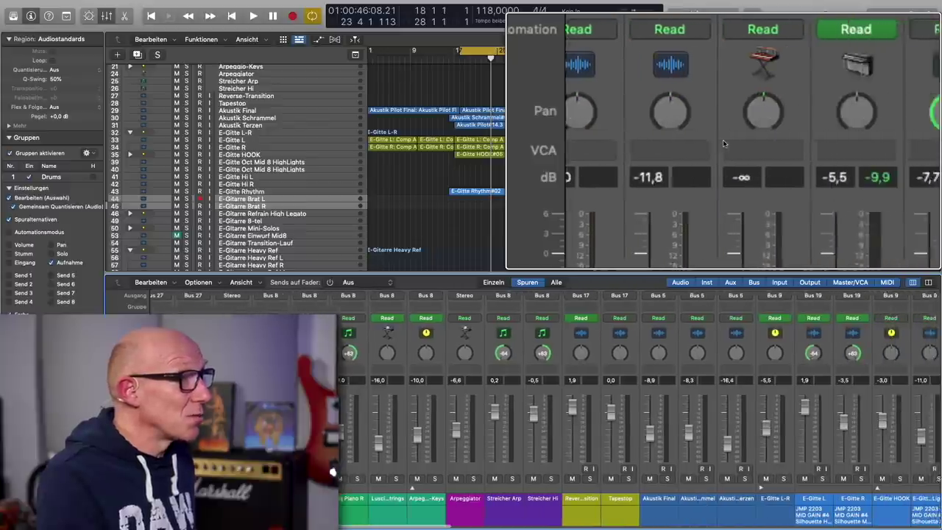
scroll(640, 412, "right", 6)
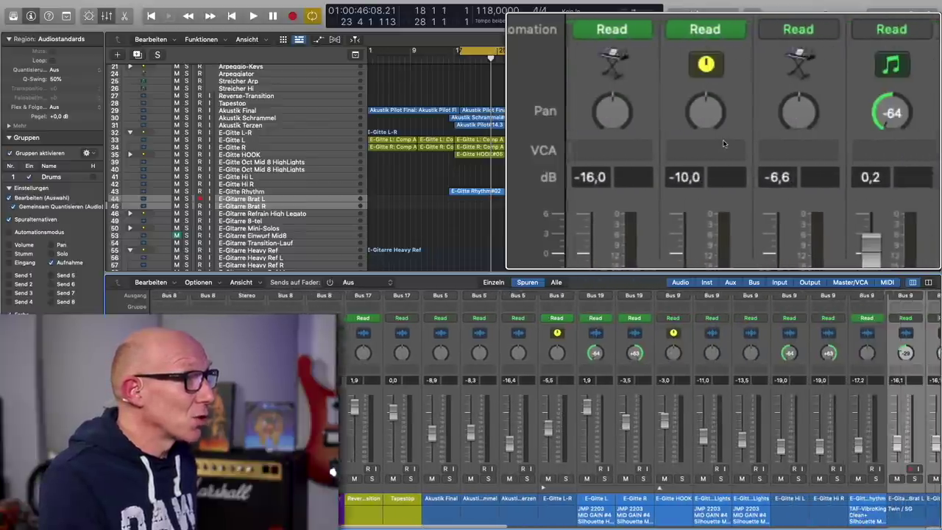
scroll(640, 412, "right", 1)
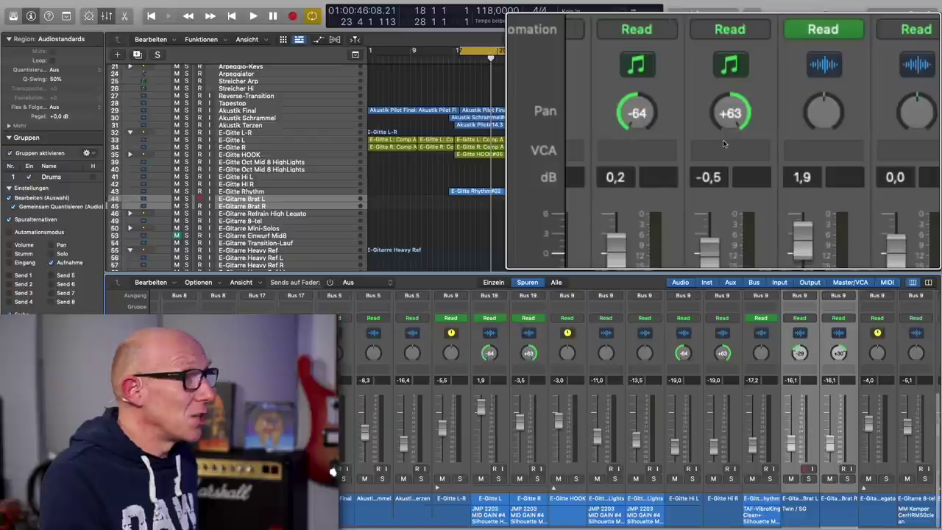
scroll(526, 366, "right", 4)
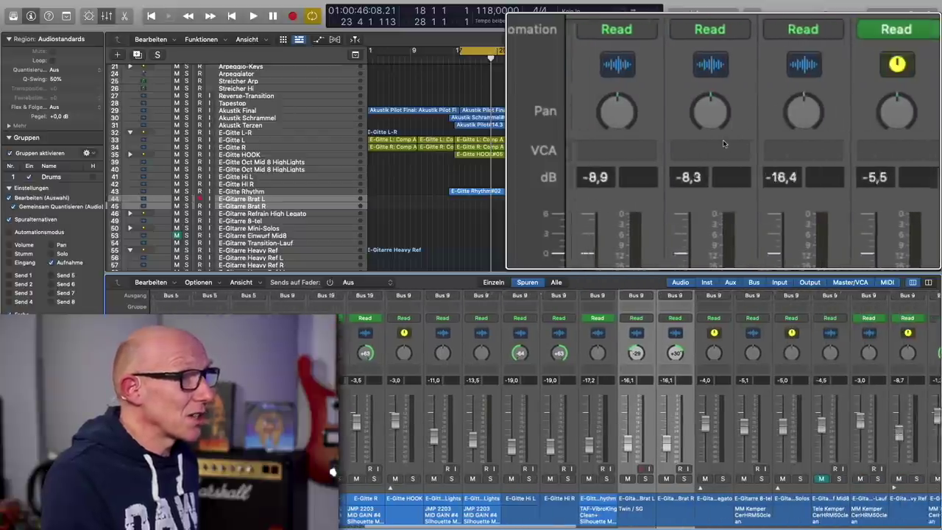
scroll(525, 366, "right", 7)
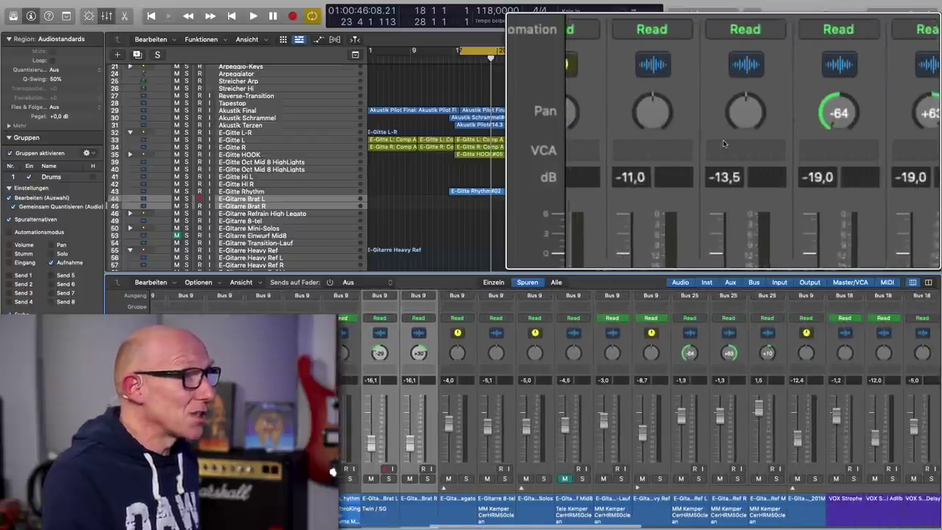
scroll(526, 366, "right", 5)
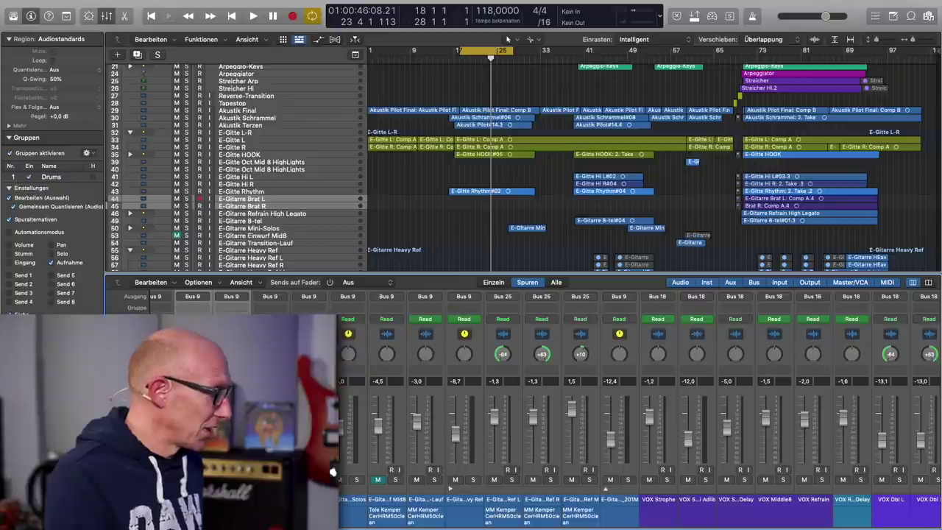
scroll(714, 357, "left", 10)
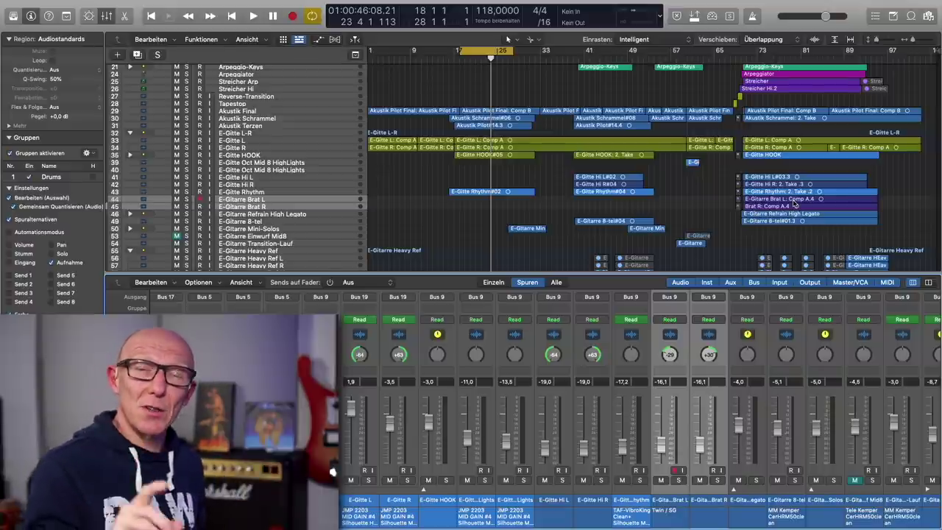
scroll(794, 204, "up", 1)
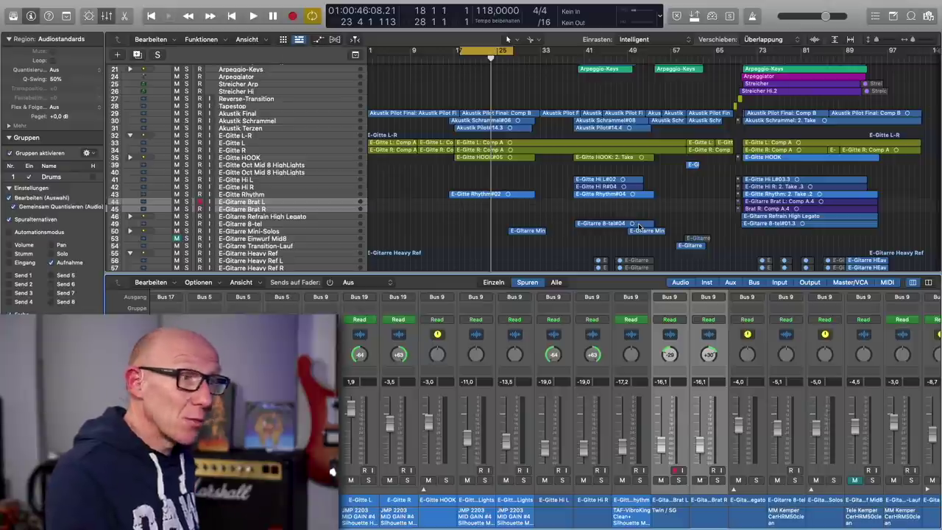
scroll(582, 383, "right", 10)
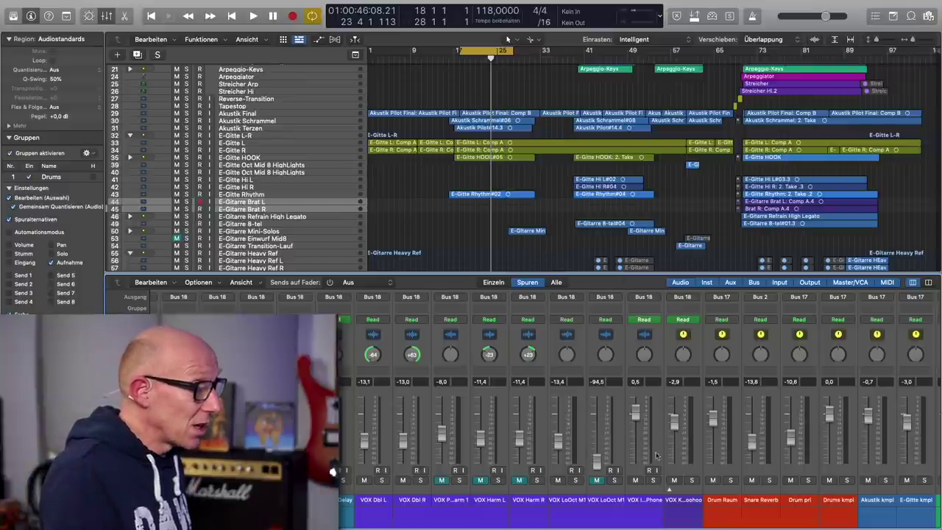
scroll(668, 382, "left", 10)
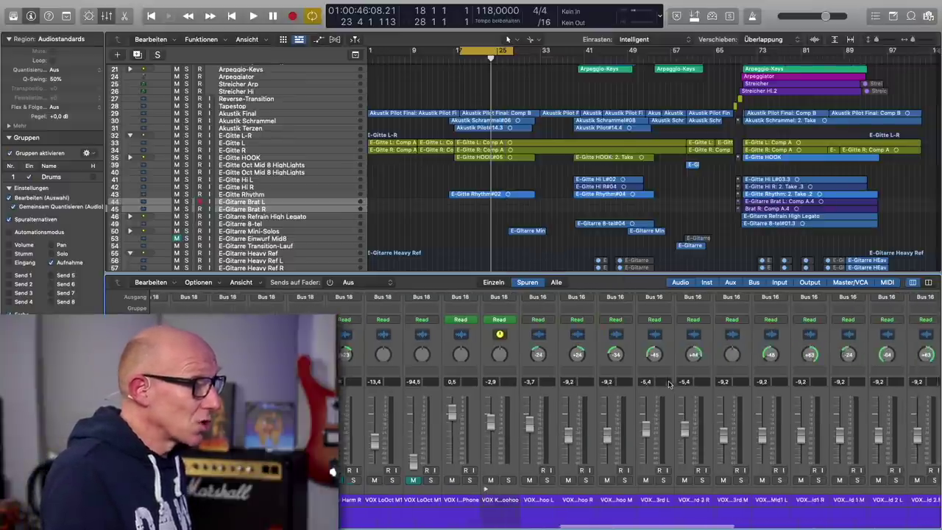
Set a cycle over bars 87 to 94 and play the VOX Koa Uooohoo track stack soloed
scroll(846, 149, "down", 15)
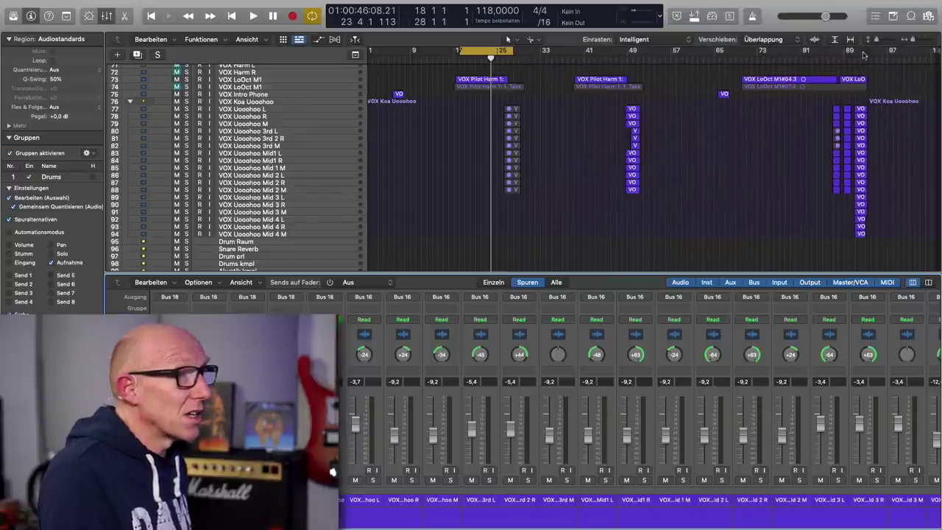
left_click_drag(835, 52, 875, 52)
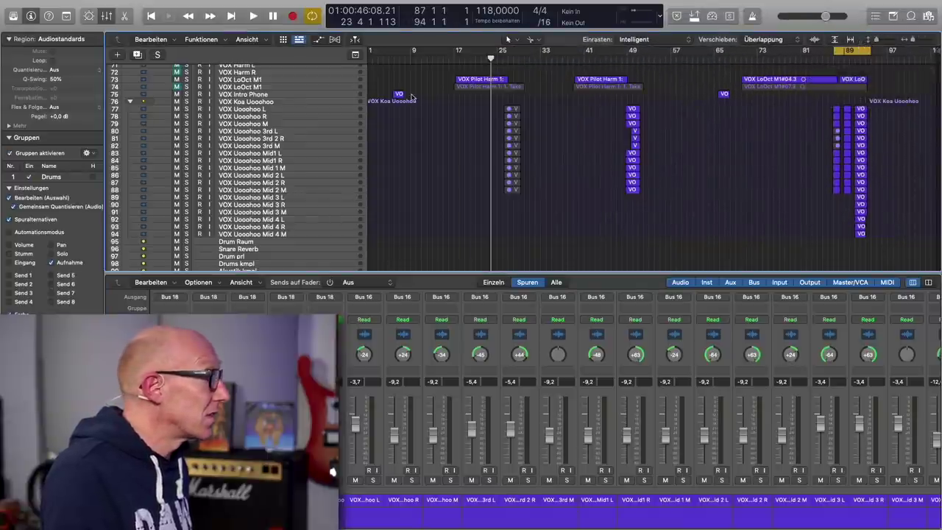
left_click(186, 101)
key("space")
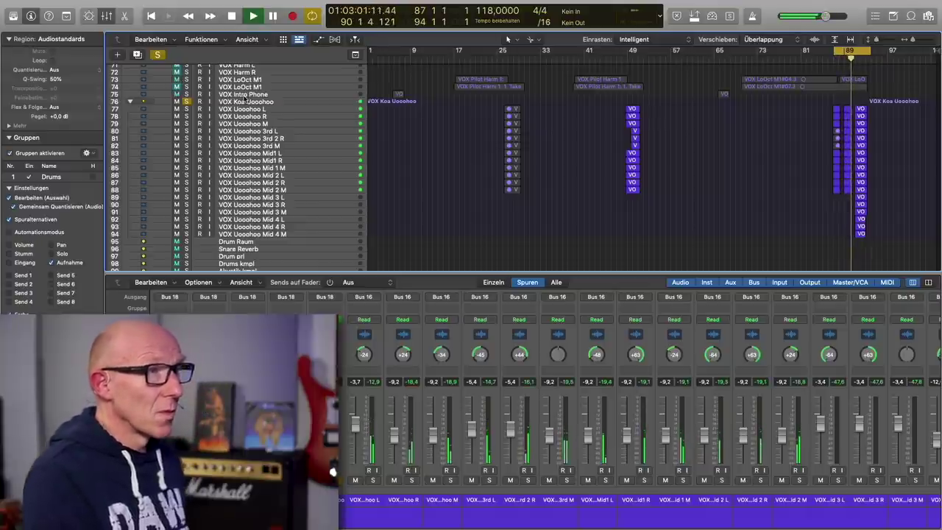
Stop playback and examine the pan settings of the individual VOX Uooohoo tracks in the mixer
key("space")
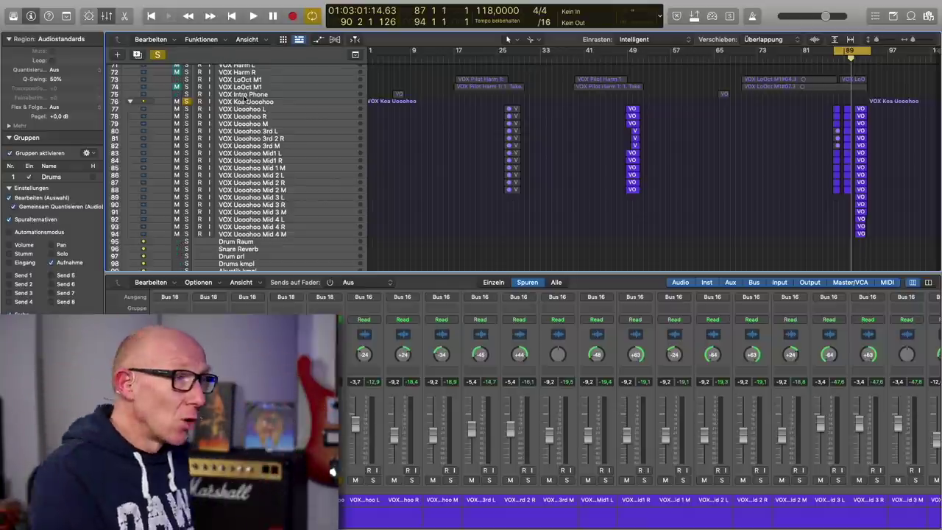
scroll(436, 365, "right", 4)
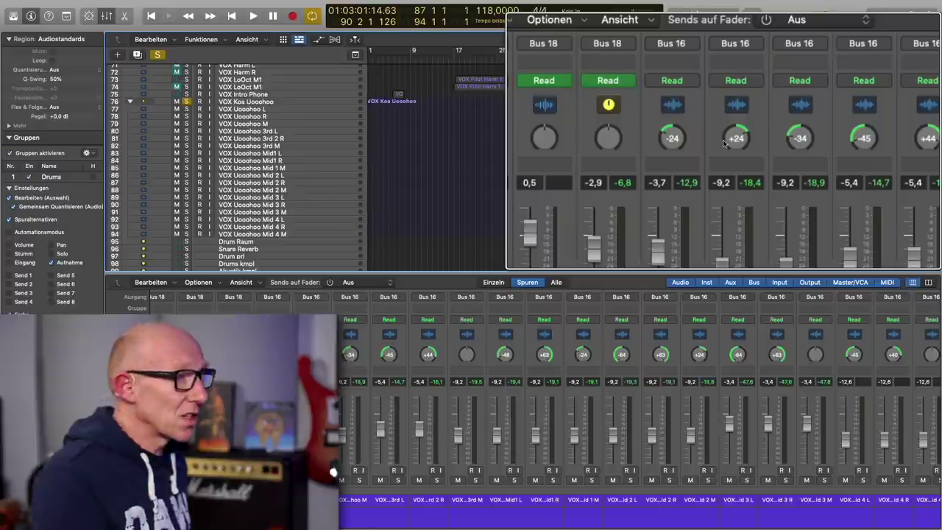
scroll(724, 143, "left", 5)
scroll(724, 143, "right", 3)
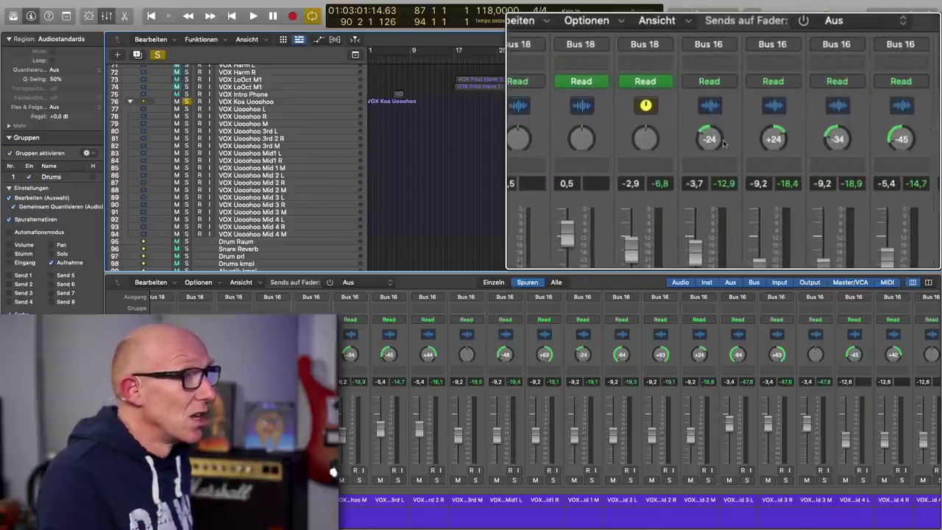
scroll(723, 144, "left", 2)
scroll(724, 144, "down", 2)
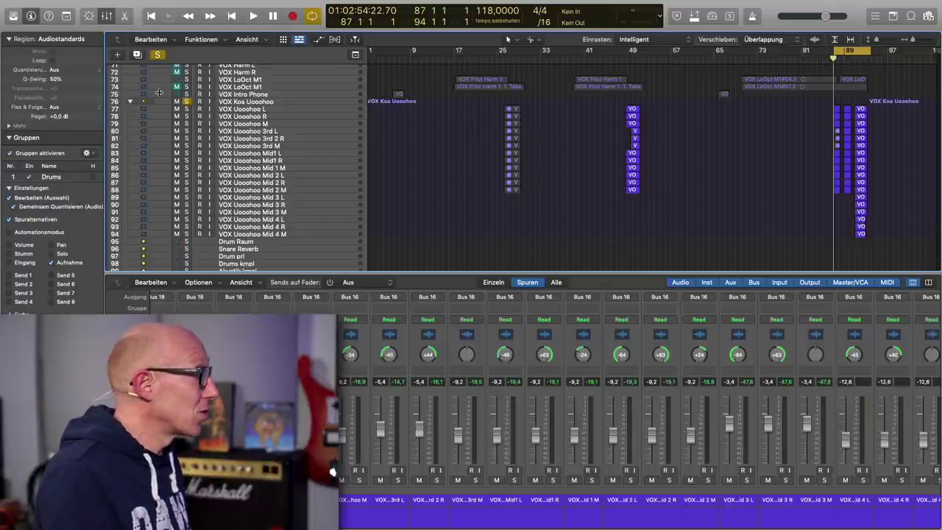
Turn off the vocal stack's solo and play the cycled section from bar 87 in the full mix
left_click(158, 55)
key("space")
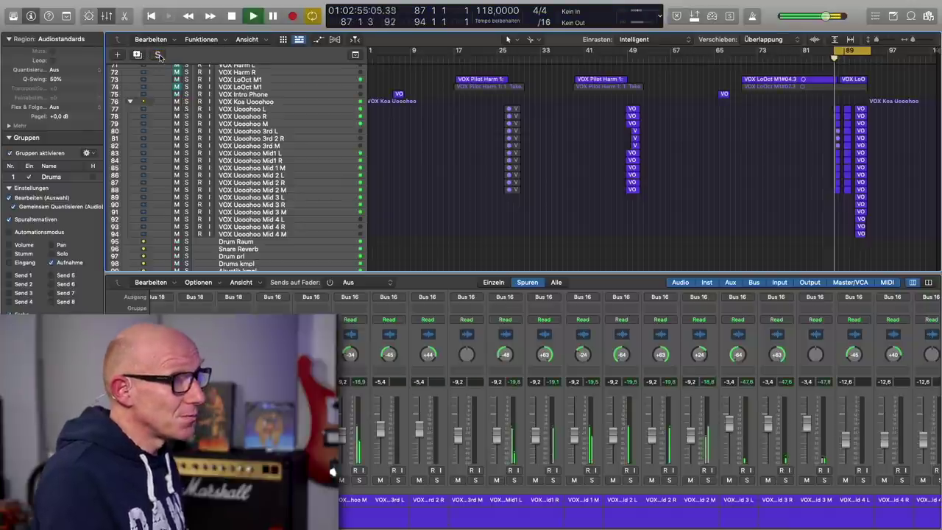
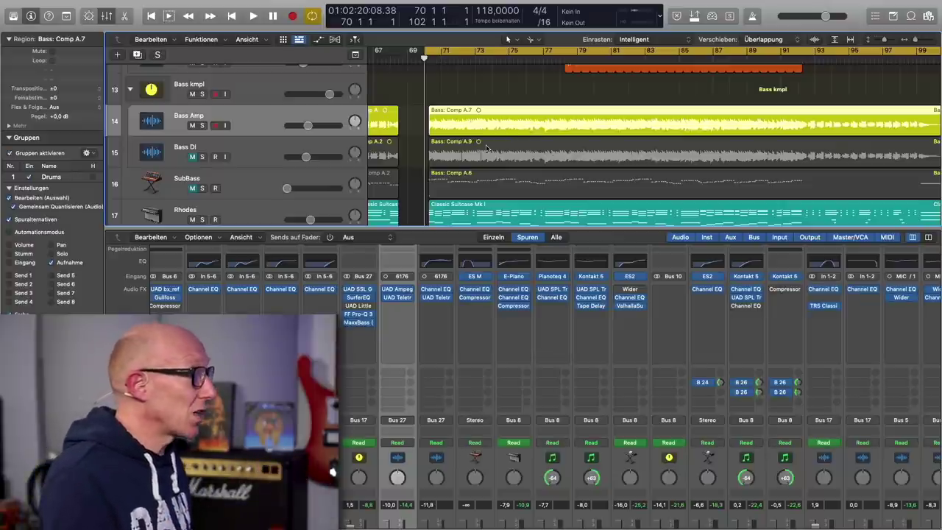
Select the Bass DI track's region and inspect the curve of its Channel EQ
left_click(255, 152)
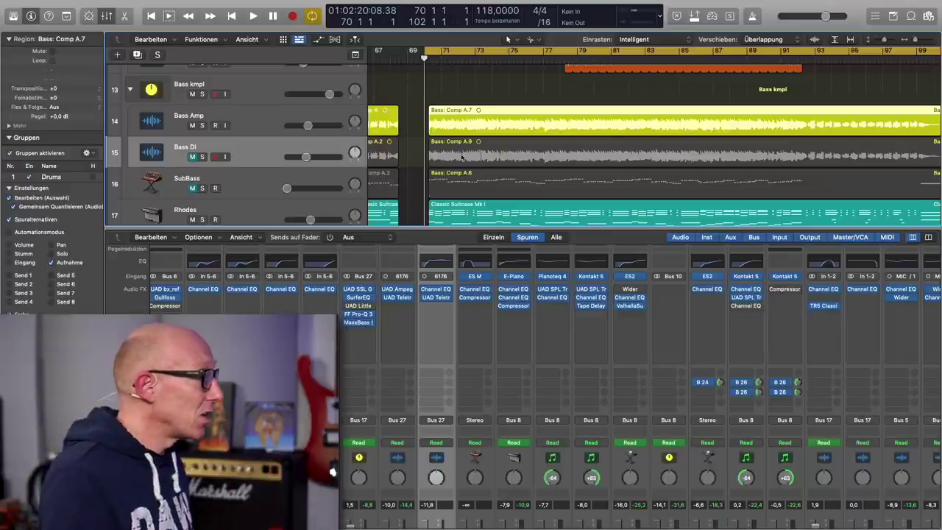
left_click(256, 152)
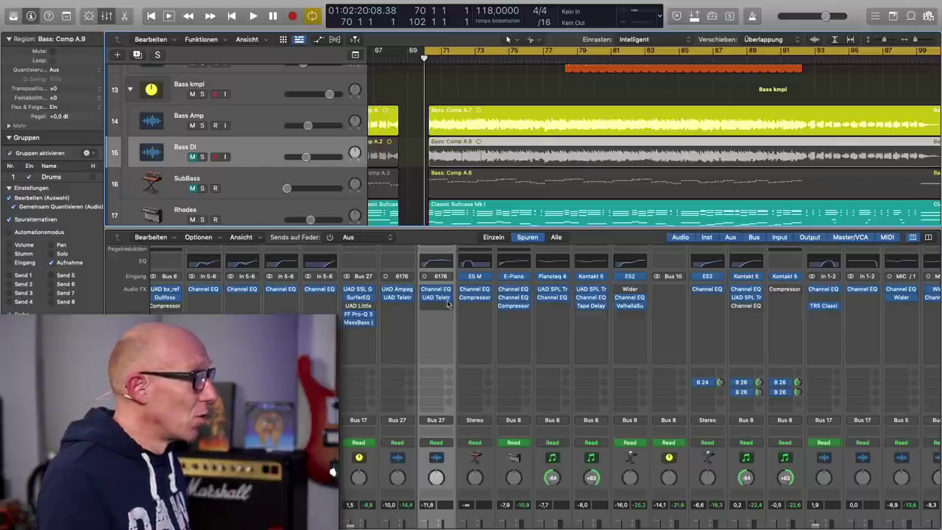
left_click(436, 262)
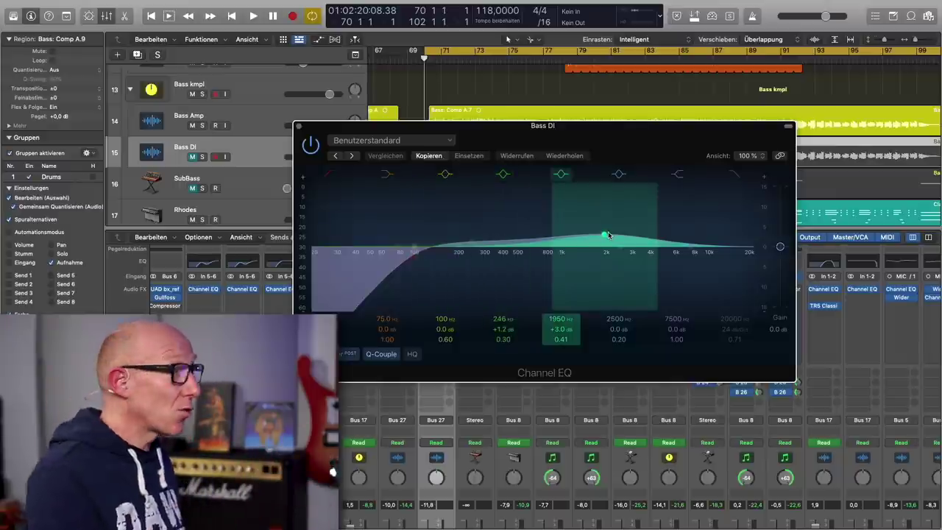
left_click(299, 127)
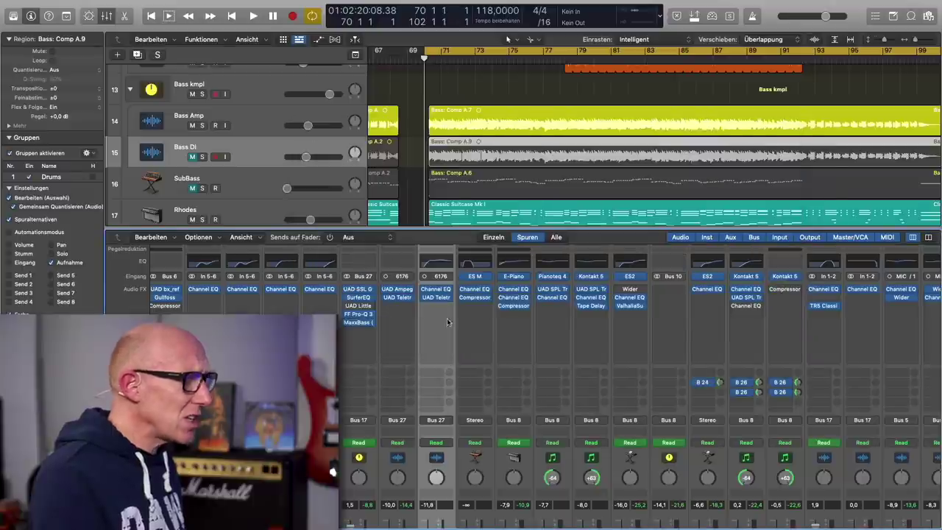
Unmute Bass DI, play it soloed together with Bass Amp and without SubBass, and collapse the Gruppen section
scroll(504, 359, "down", 5)
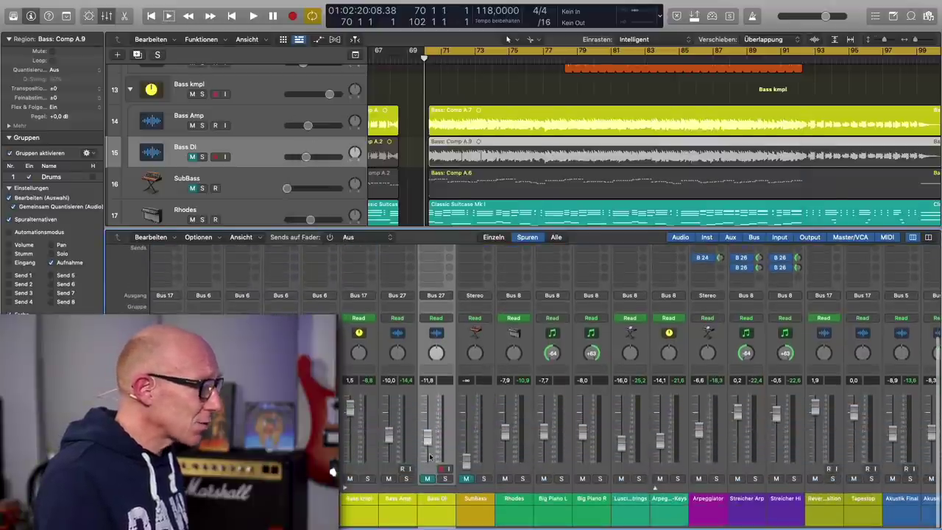
left_click(427, 480)
left_click(444, 480)
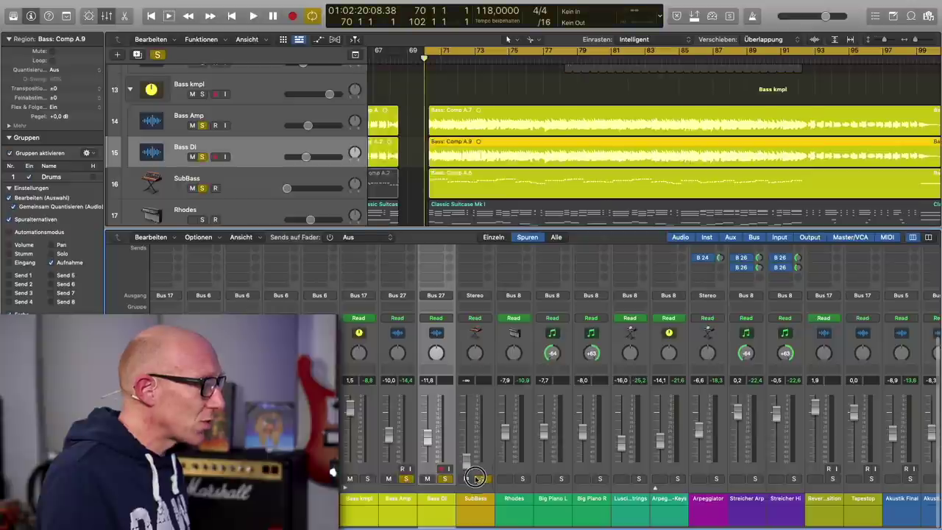
left_click(484, 479)
scroll(442, 354, "up", 5)
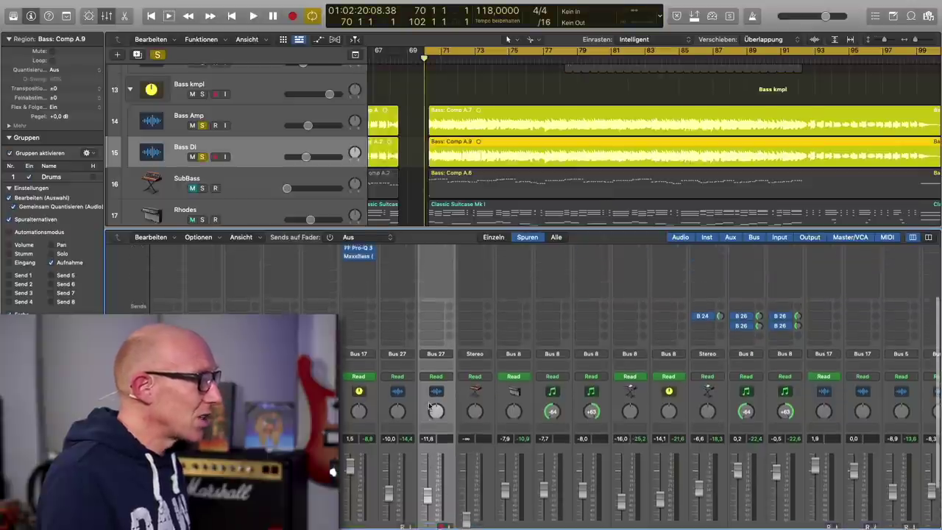
key("space")
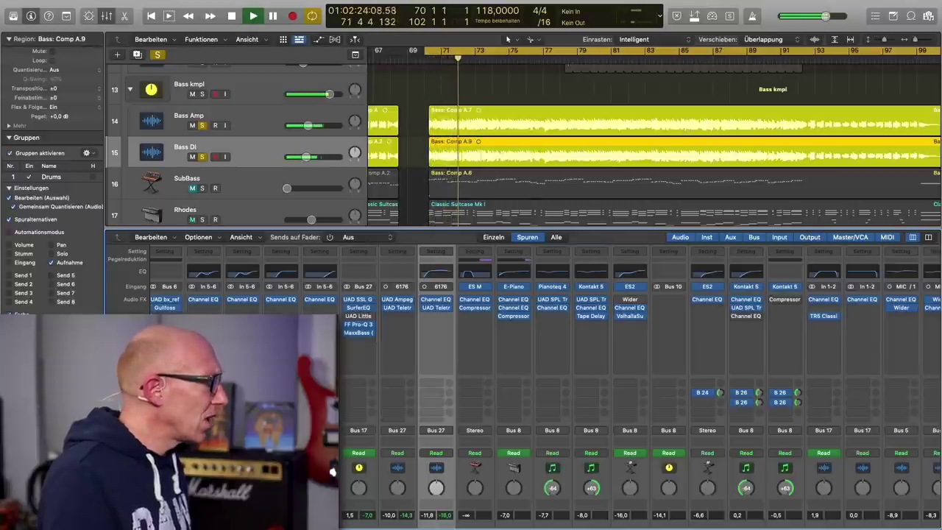
left_click(9, 138)
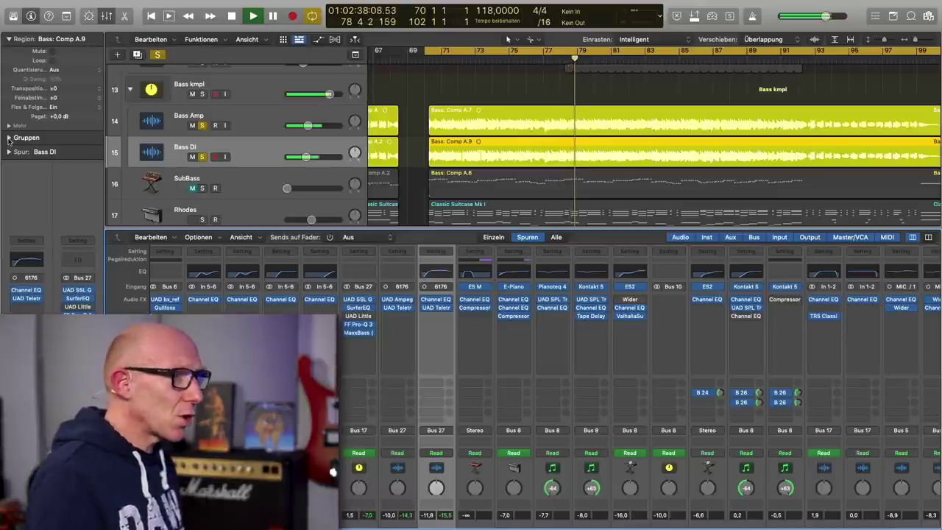
key("space")
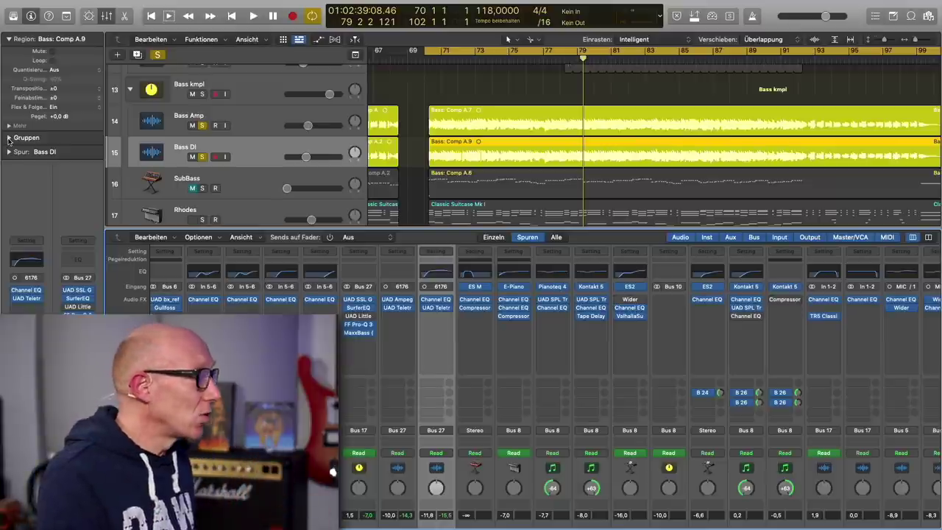
Compare the bass sound by playing Bass Amp soloed without Bass DI, then with Bass DI soloed again
left_click(202, 156)
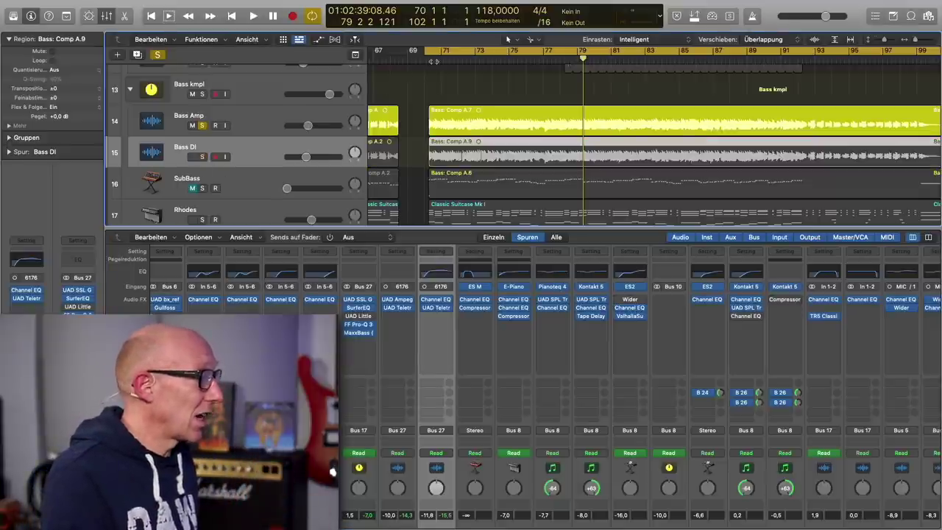
key("space")
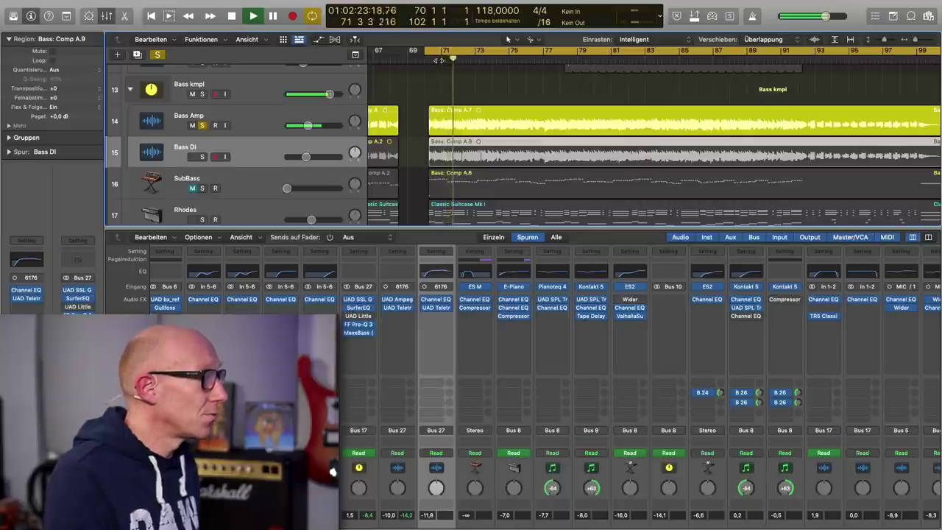
left_click(202, 157)
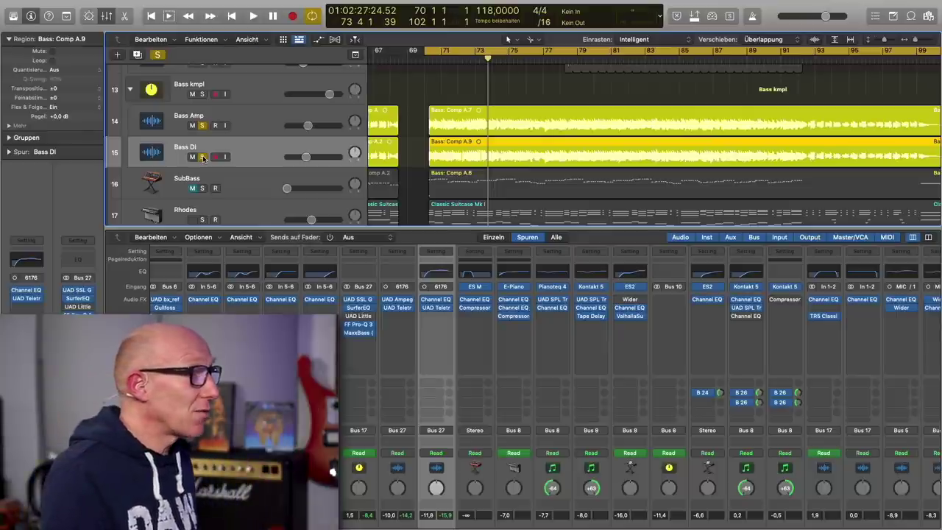
Play the SubBass track soloed on its own from around bar 70 and raise its volume to -4.0 dB
scroll(449, 158, "down", 3)
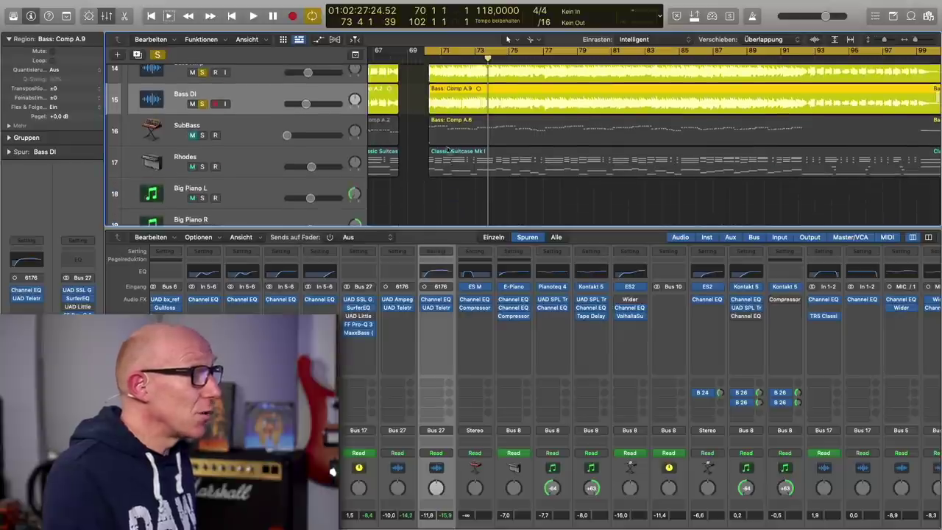
left_click(203, 135)
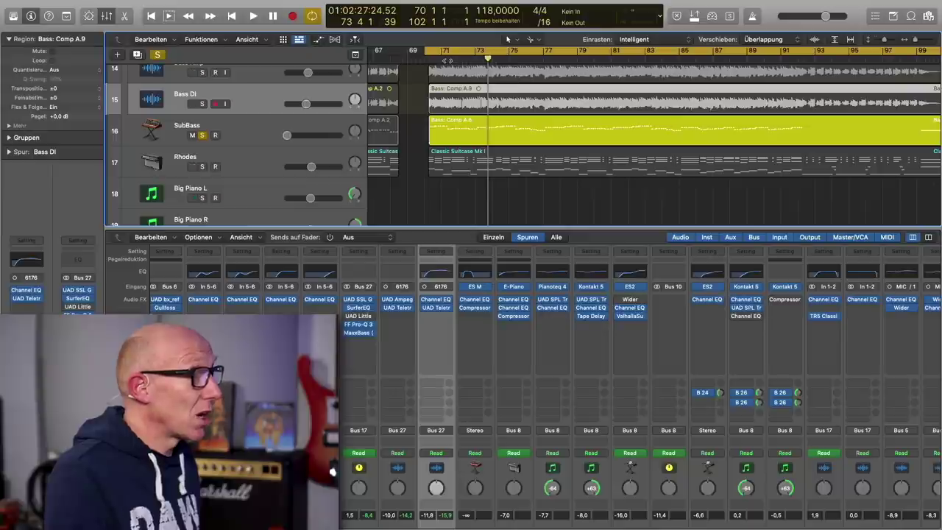
left_click(444, 58)
key("space")
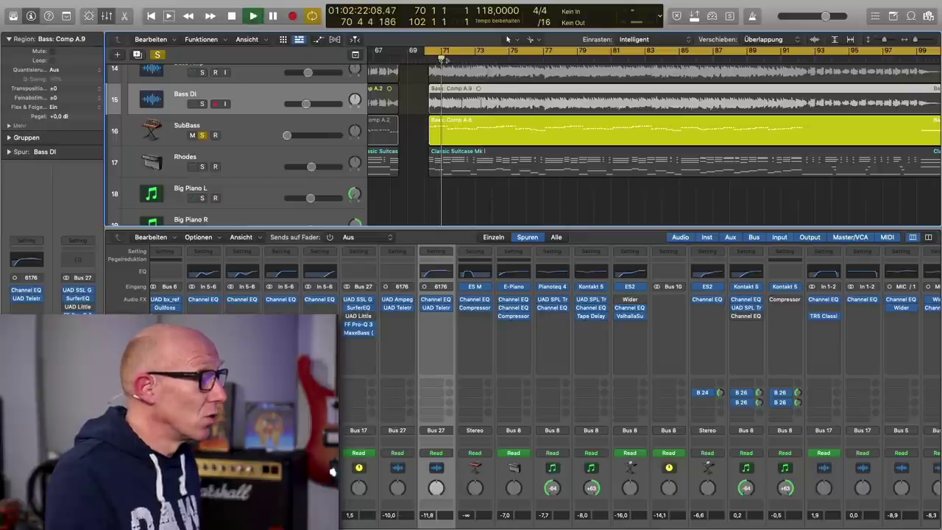
left_click_drag(287, 136, 354, 134)
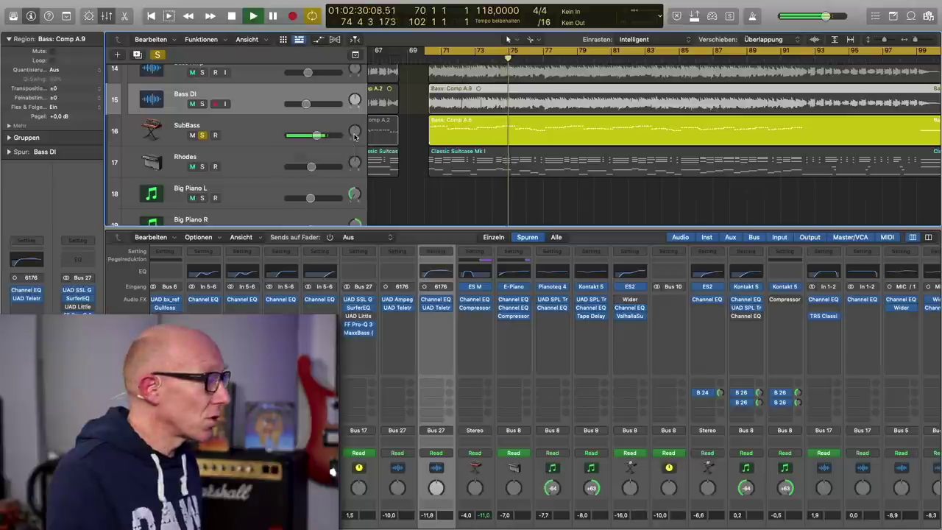
Inspect the SubBass Channel EQ curve during playback, stop playback and close the EQ
left_click(471, 266)
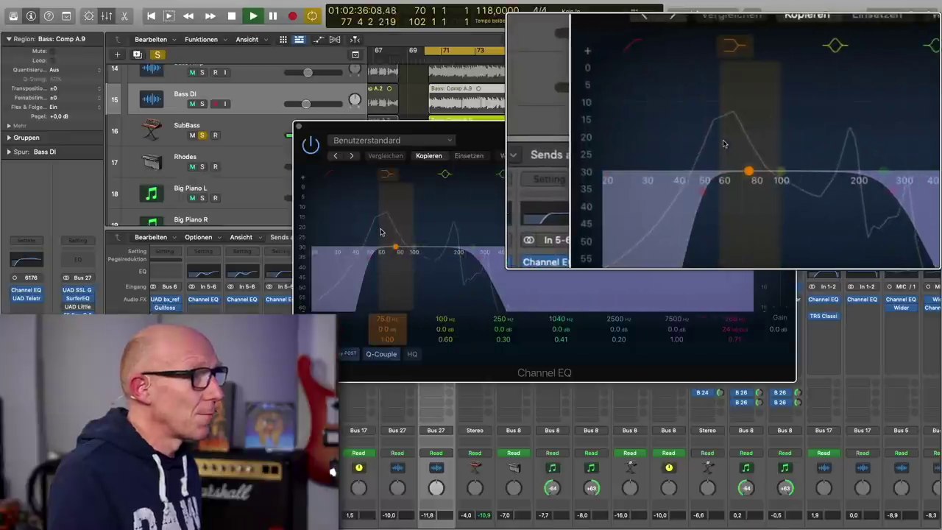
key("space")
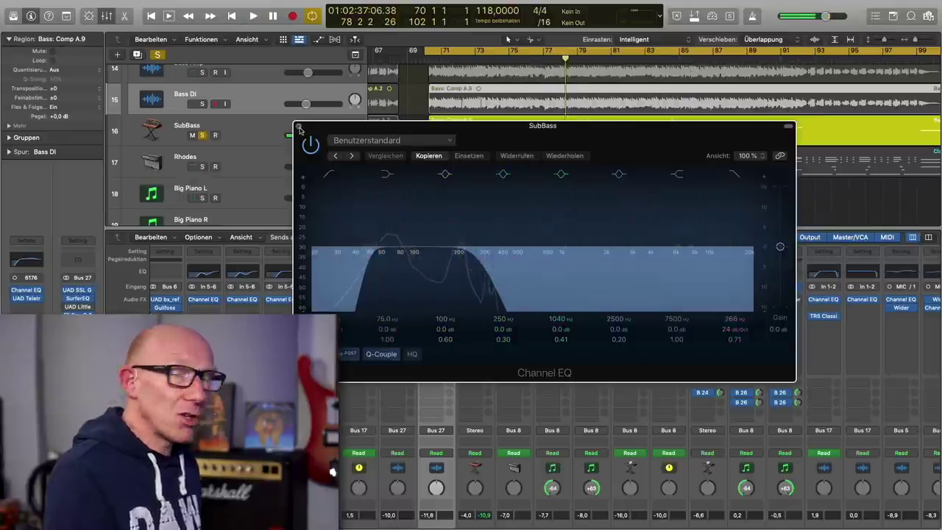
left_click(300, 128)
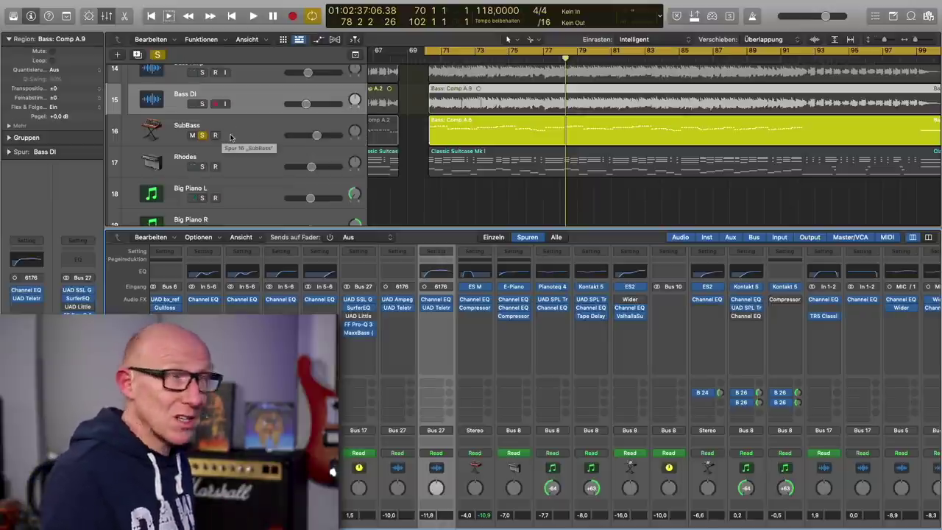
Return the SubBass volume to -∞ dB, turn off its solo, mute Bass DI and select the Bass Amp track
scroll(230, 137, "up", 4)
scroll(188, 166, "down", 3)
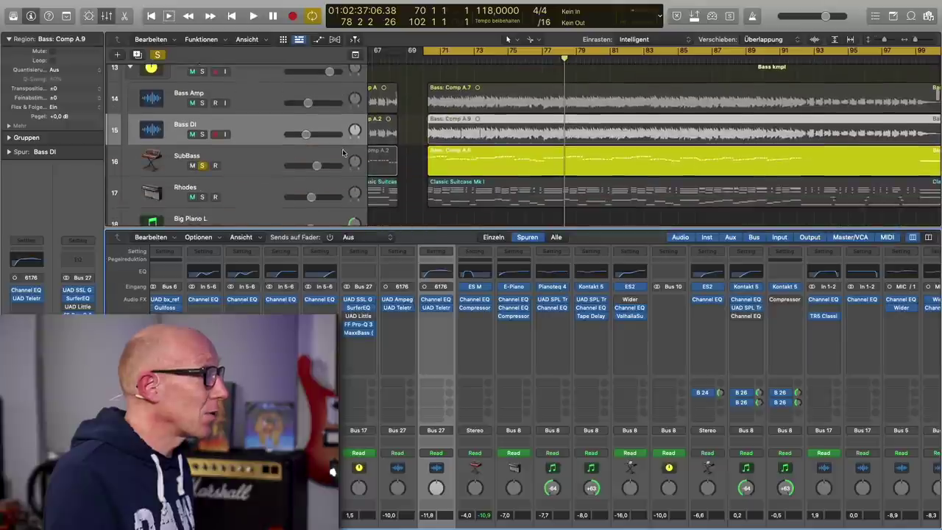
left_click(190, 166)
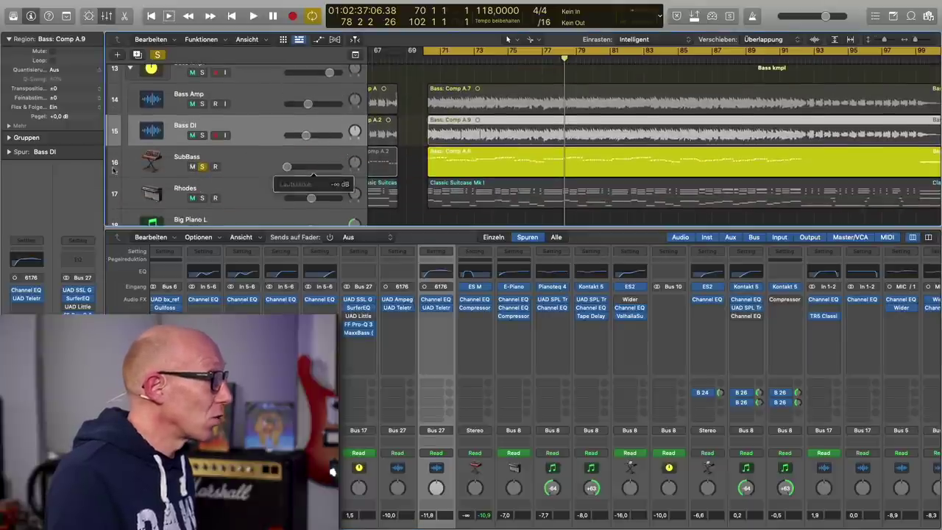
left_click(201, 166)
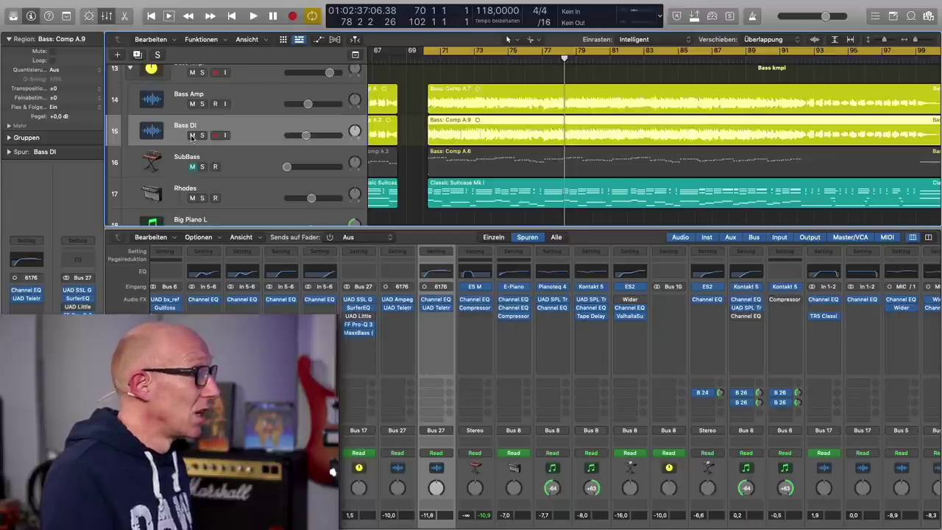
left_click(192, 135)
left_click(252, 109)
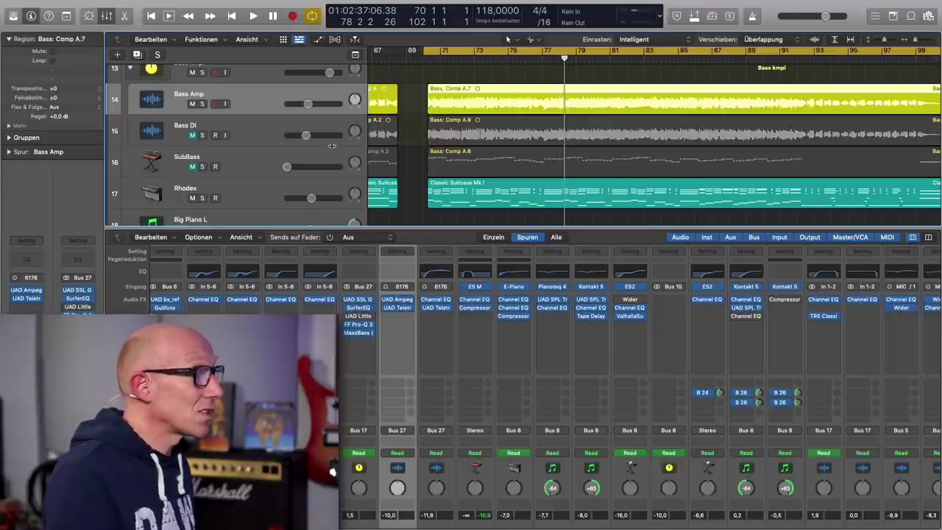
Play the cycled section from bar 70 in the full mix with only Bass Amp as the bass, and stop
scroll(332, 145, "up", 3)
scroll(332, 145, "down", 2)
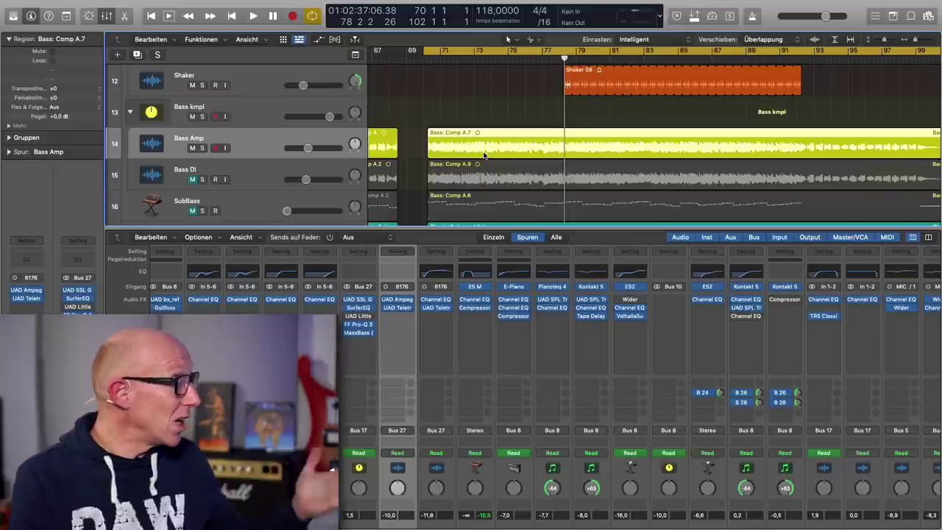
scroll(484, 156, "right", 5)
scroll(484, 156, "left", 4)
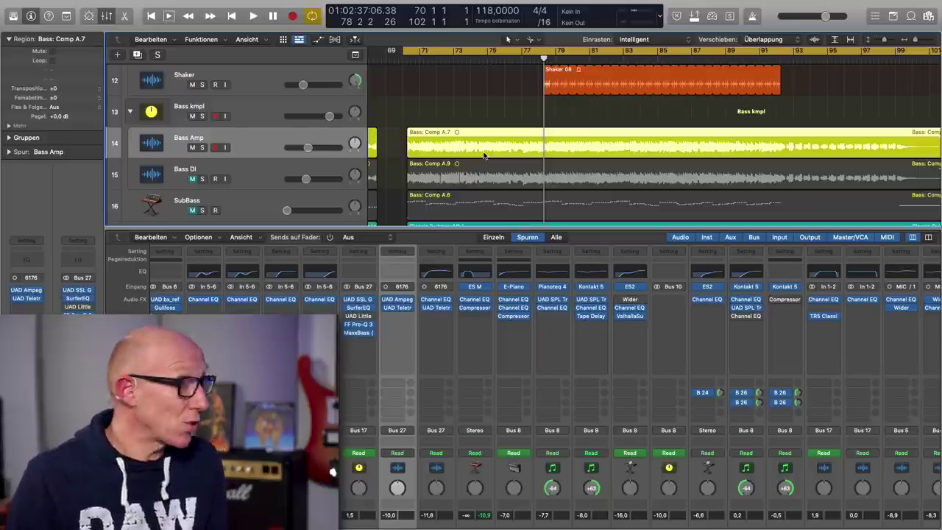
key("space")
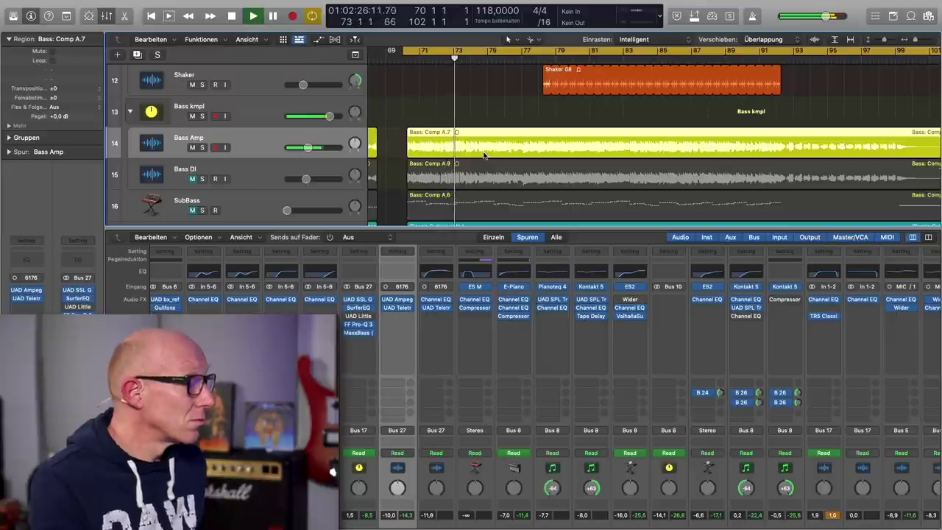
key("space")
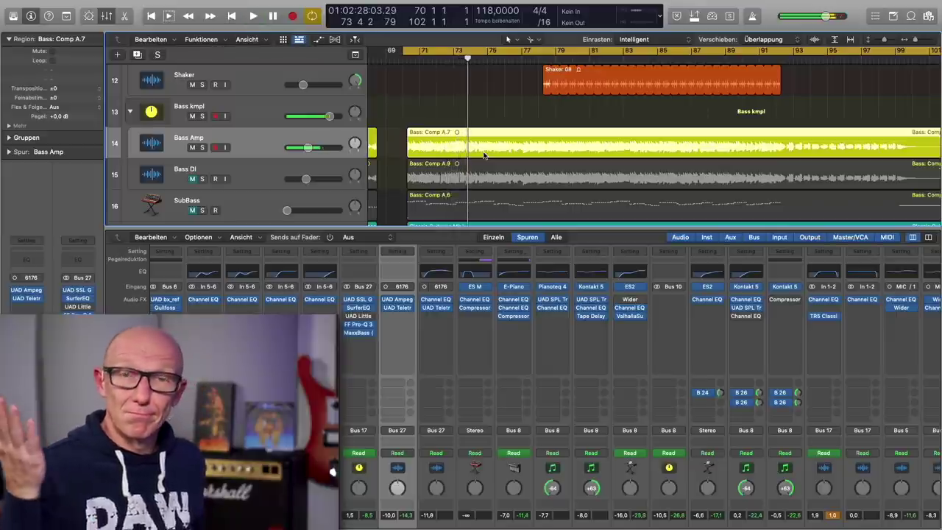